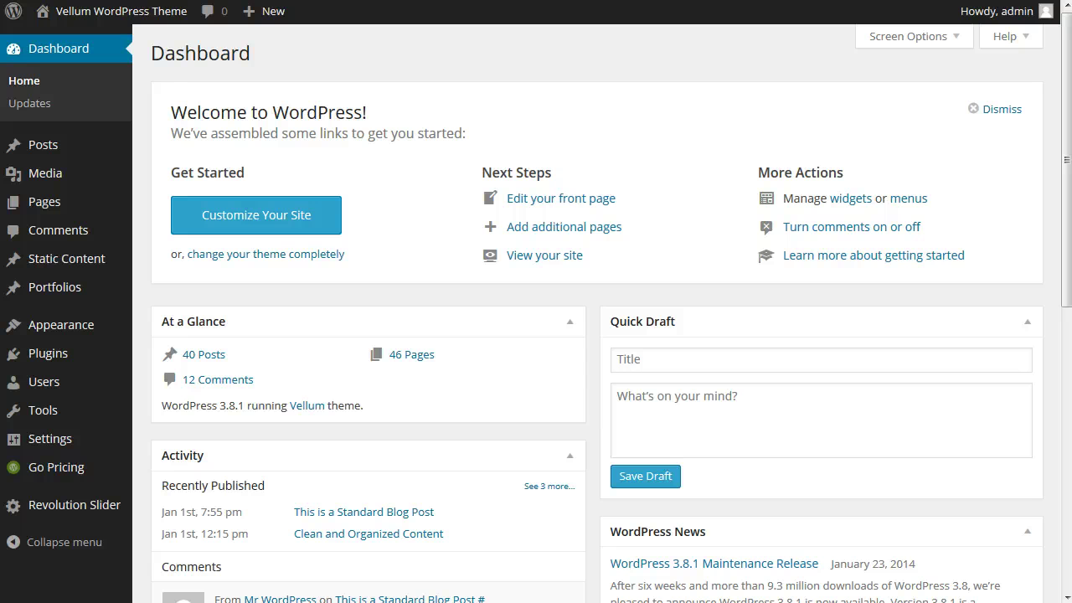
- Open the Layout Manager and check the layout choices for the default Home Page area
{"action": "mouse_move", "coordinate": [79, 333]}
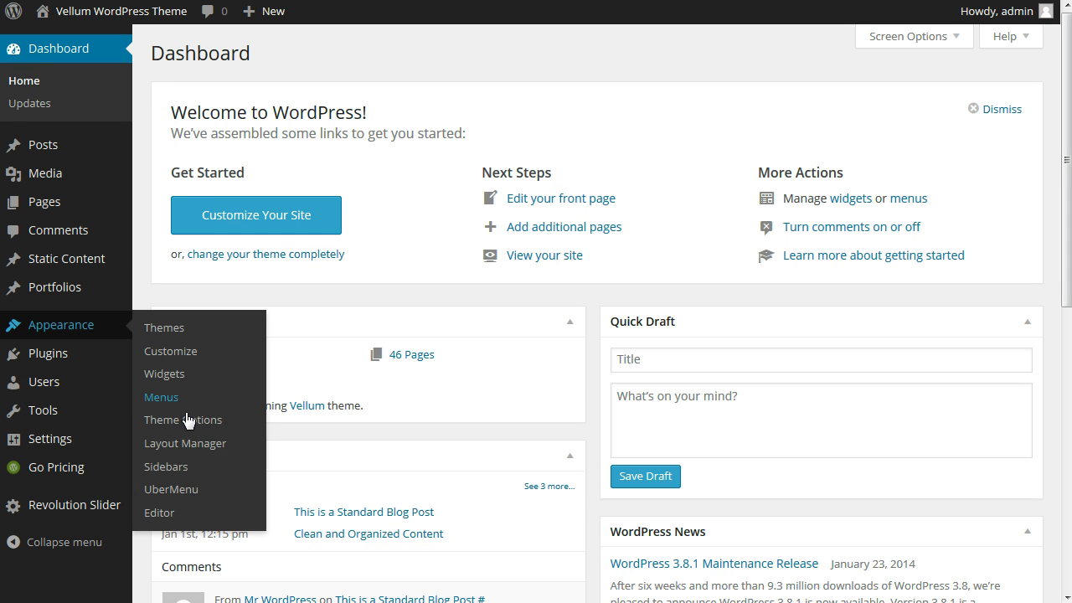
{"action": "left_click", "coordinate": [180, 444]}
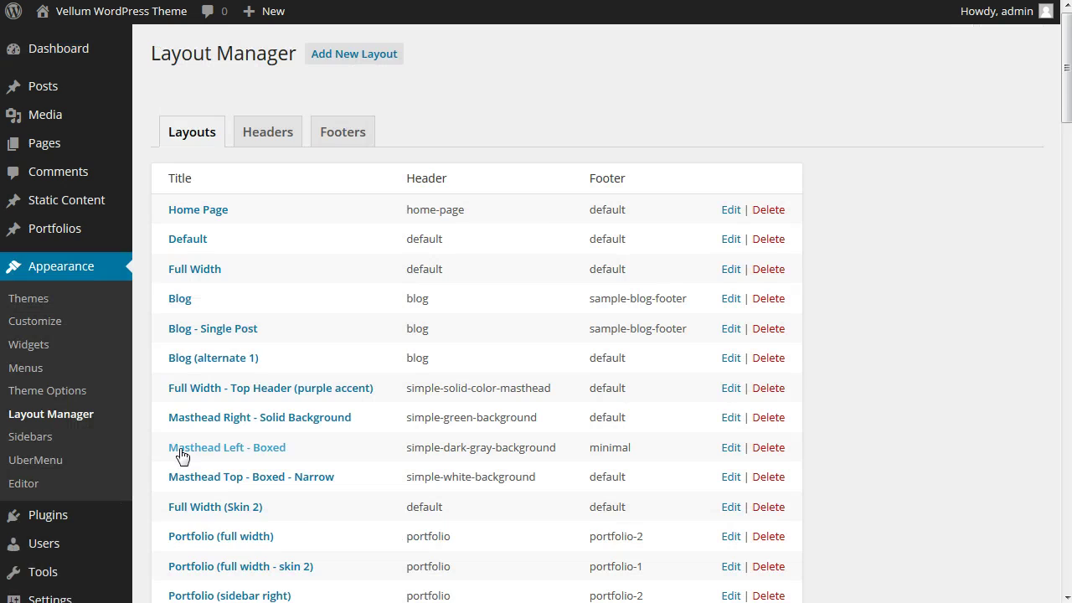
{"action": "scroll", "coordinate": [183, 456], "scroll_direction": "down", "scroll_amount": 15}
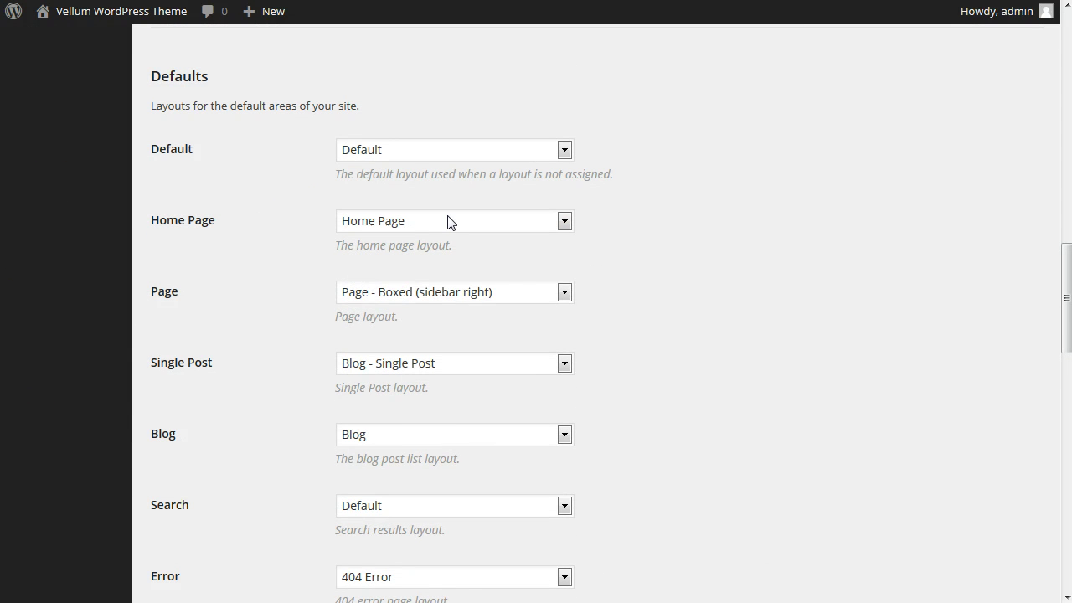
{"action": "left_click", "coordinate": [444, 224]}
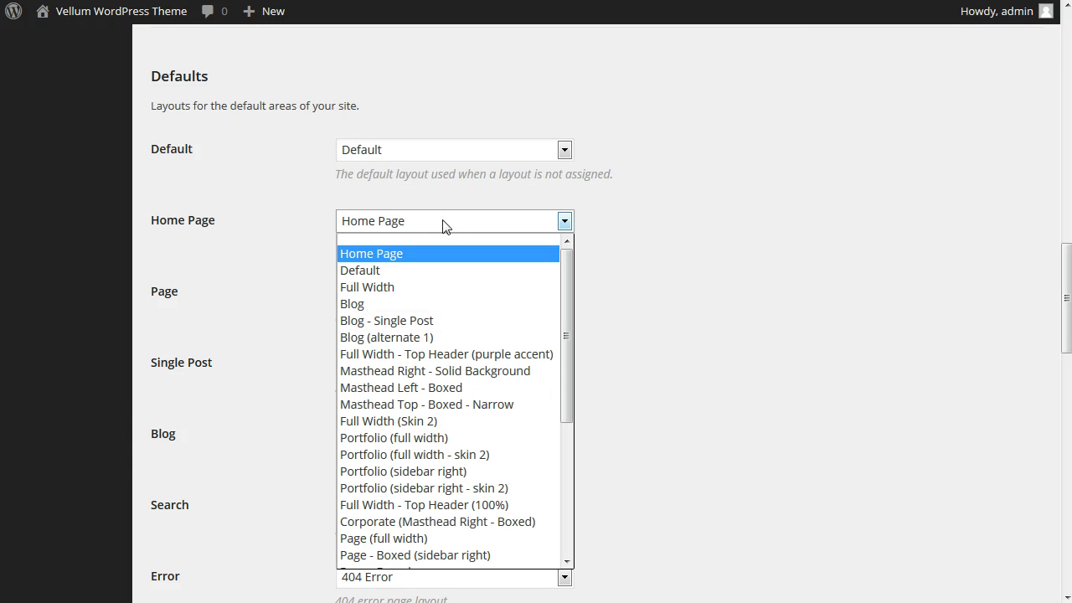
{"action": "left_click", "coordinate": [395, 259]}
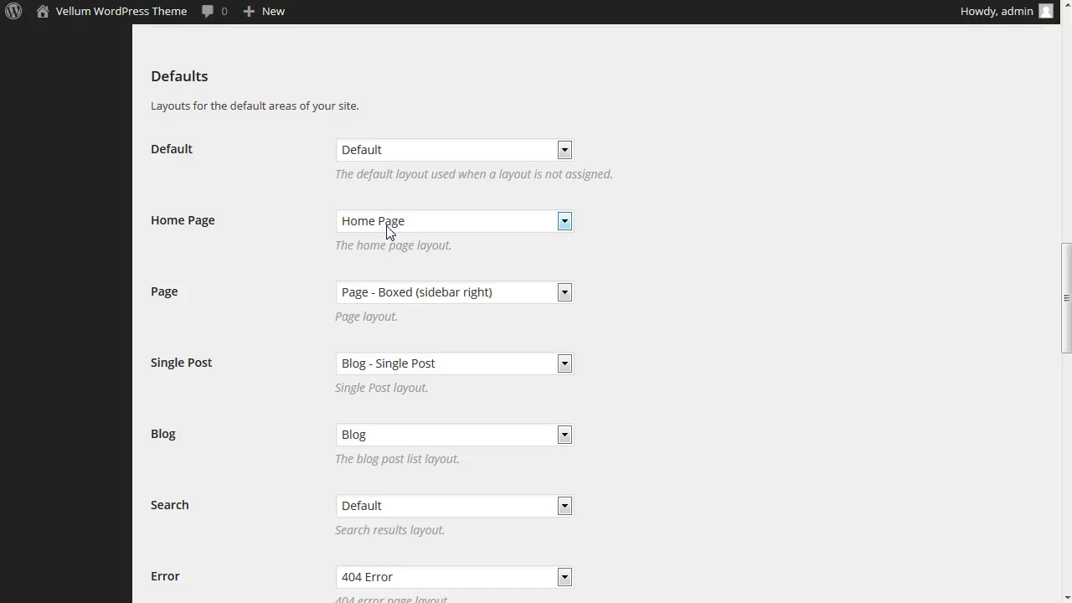
- Open the Home Page layout and bring up its Home Page header for editing
{"action": "scroll", "coordinate": [385, 235], "scroll_direction": "up", "scroll_amount": 10}
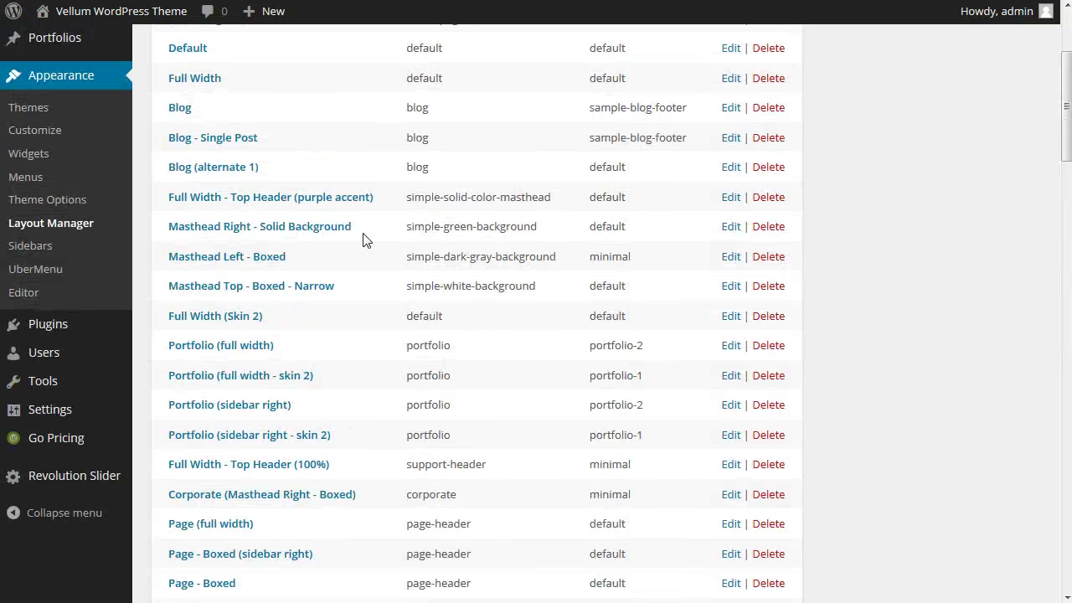
{"action": "scroll", "coordinate": [356, 239], "scroll_direction": "up", "scroll_amount": 3}
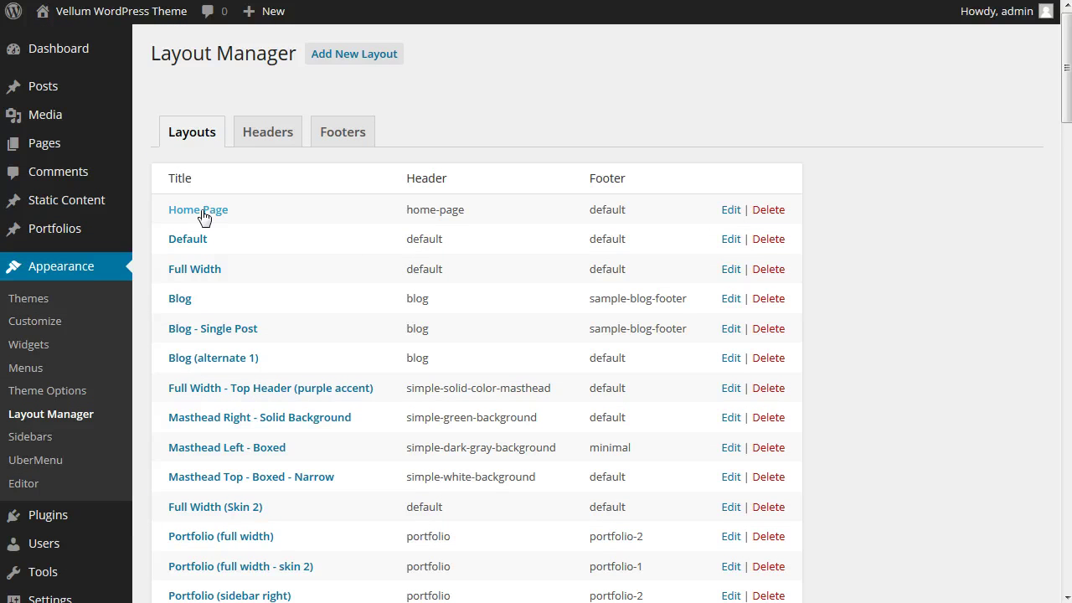
{"action": "left_click", "coordinate": [203, 216]}
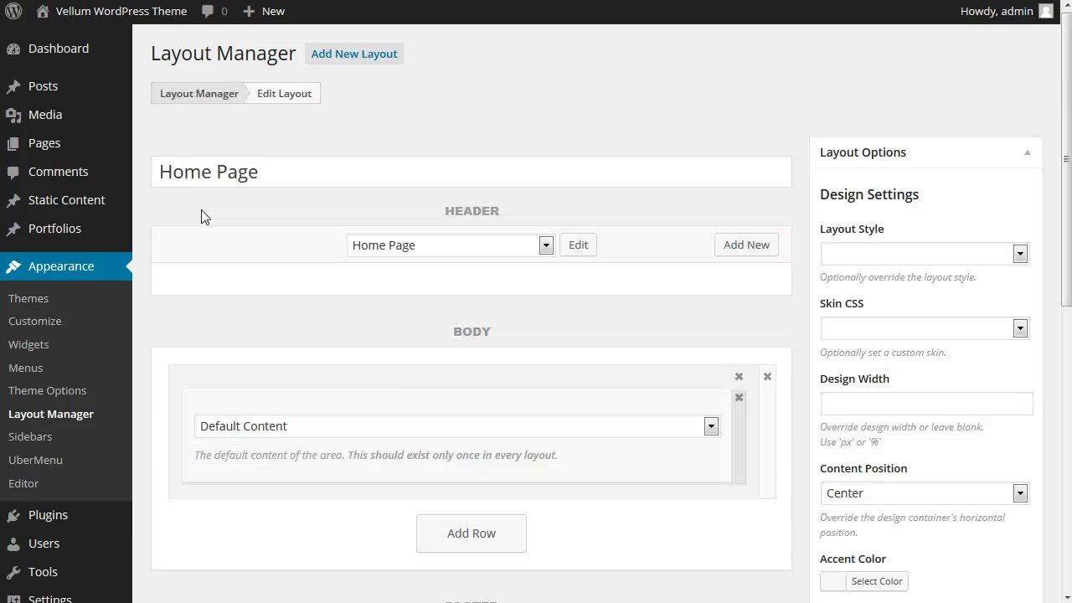
{"action": "left_click", "coordinate": [578, 245]}
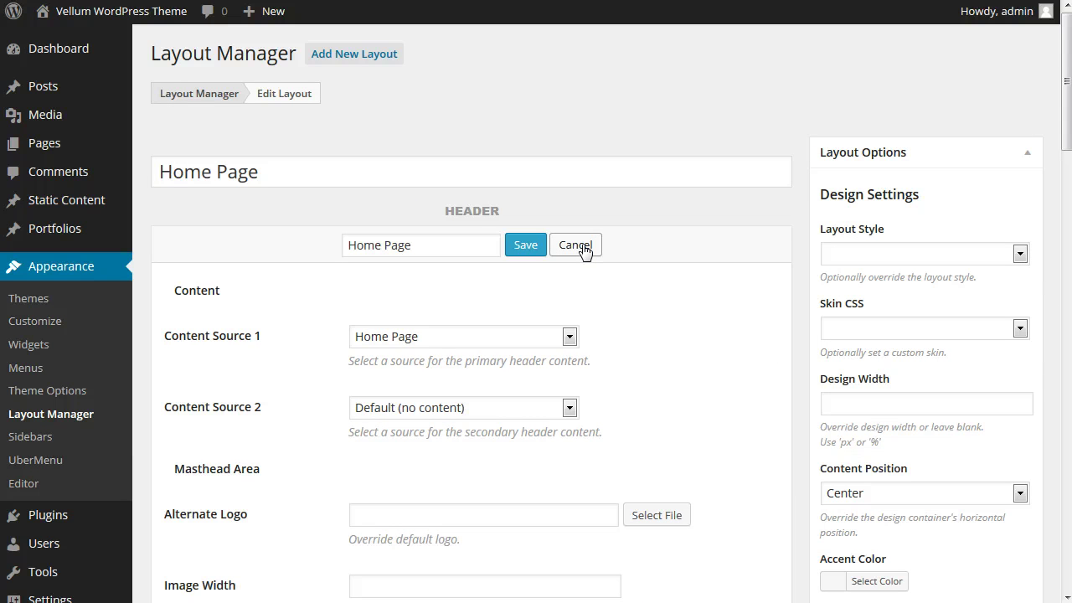
- Check the source choices for the header's primary and secondary content
{"action": "left_click", "coordinate": [569, 337]}
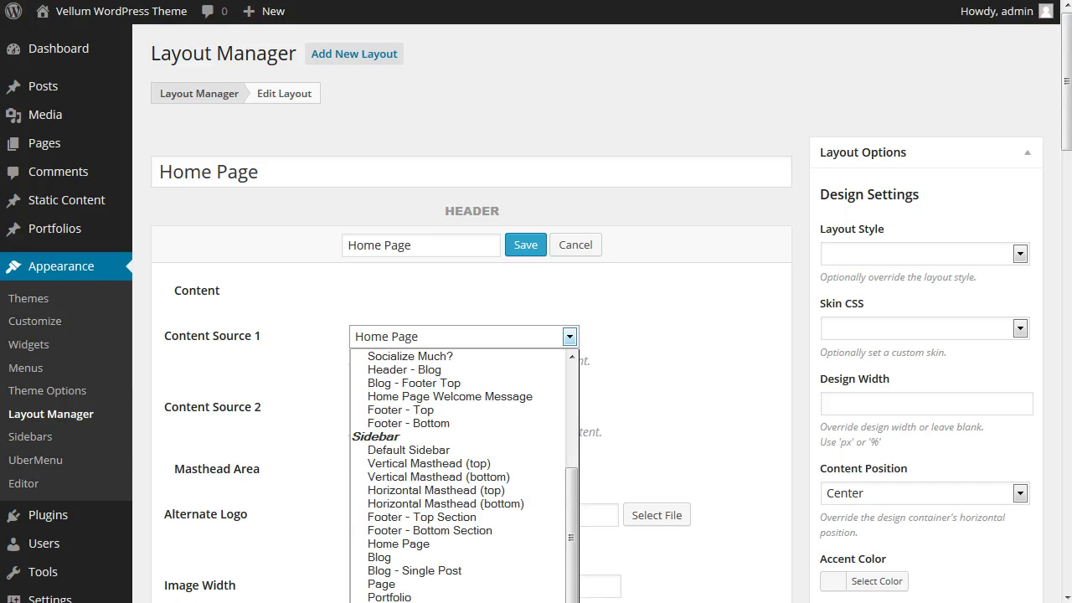
{"action": "scroll", "coordinate": [457, 502], "scroll_direction": "down", "scroll_amount": 2}
{"action": "left_click", "coordinate": [389, 577]}
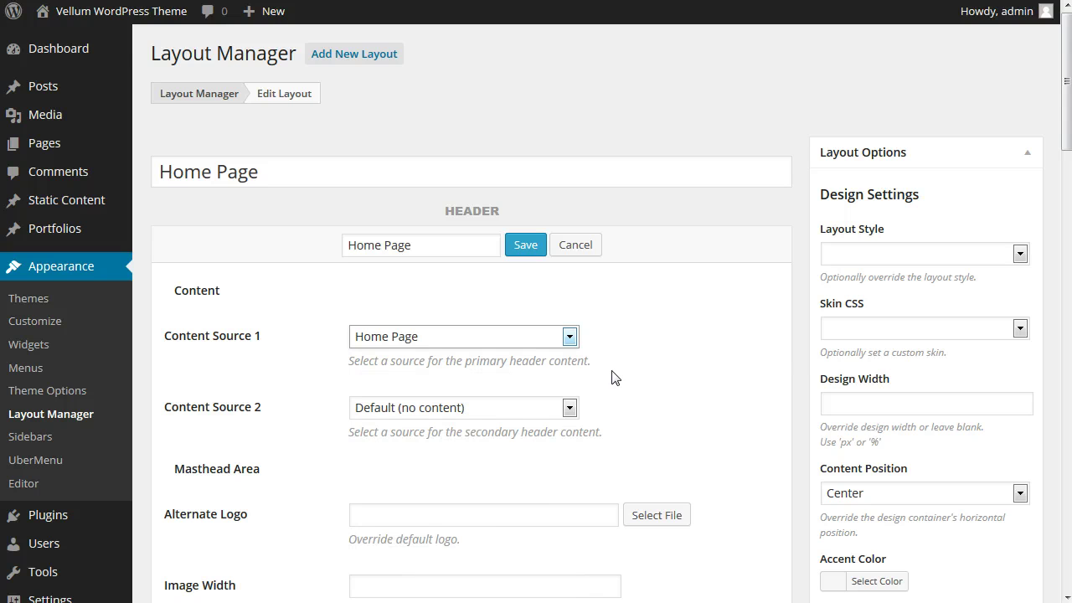
{"action": "left_click", "coordinate": [569, 408]}
{"action": "left_click", "coordinate": [431, 427]}
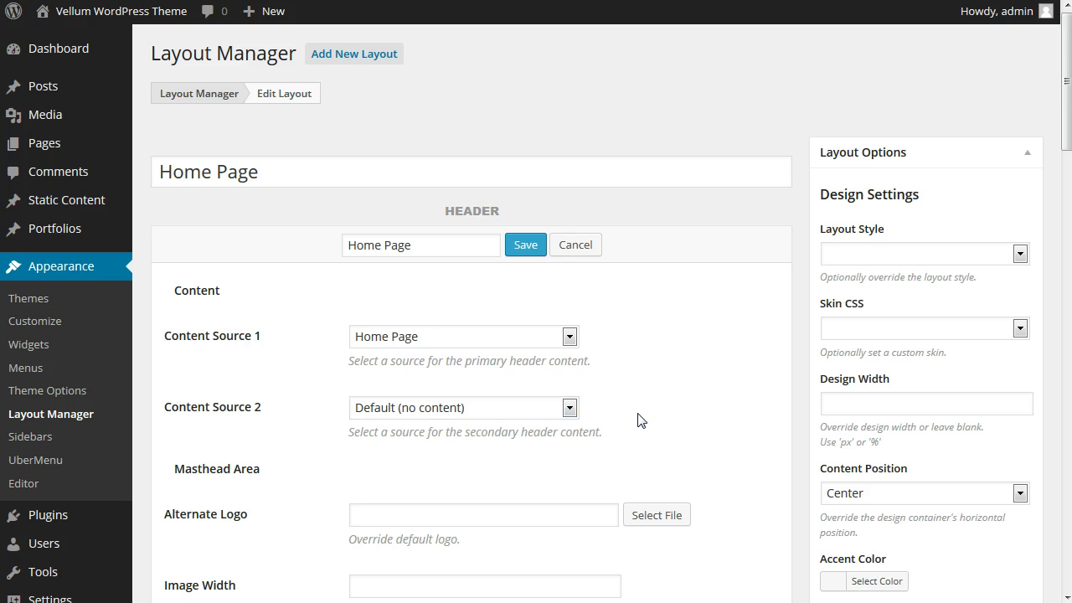
- Review the header's Masthead Area settings, including alternate logo, image width and masthead background
{"action": "scroll", "coordinate": [639, 419], "scroll_direction": "down", "scroll_amount": 4}
{"action": "scroll", "coordinate": [343, 172], "scroll_direction": "down", "scroll_amount": 2}
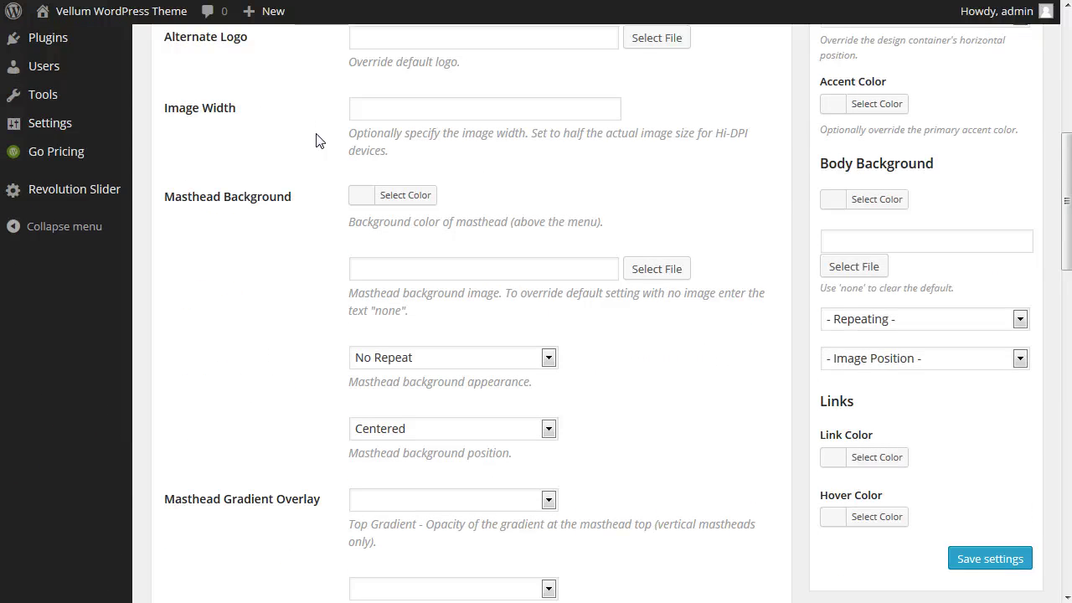
{"action": "scroll", "coordinate": [311, 129], "scroll_direction": "up", "scroll_amount": 1}
{"action": "left_click_drag", "start_coordinate": [280, 90], "coordinate": [164, 89]}
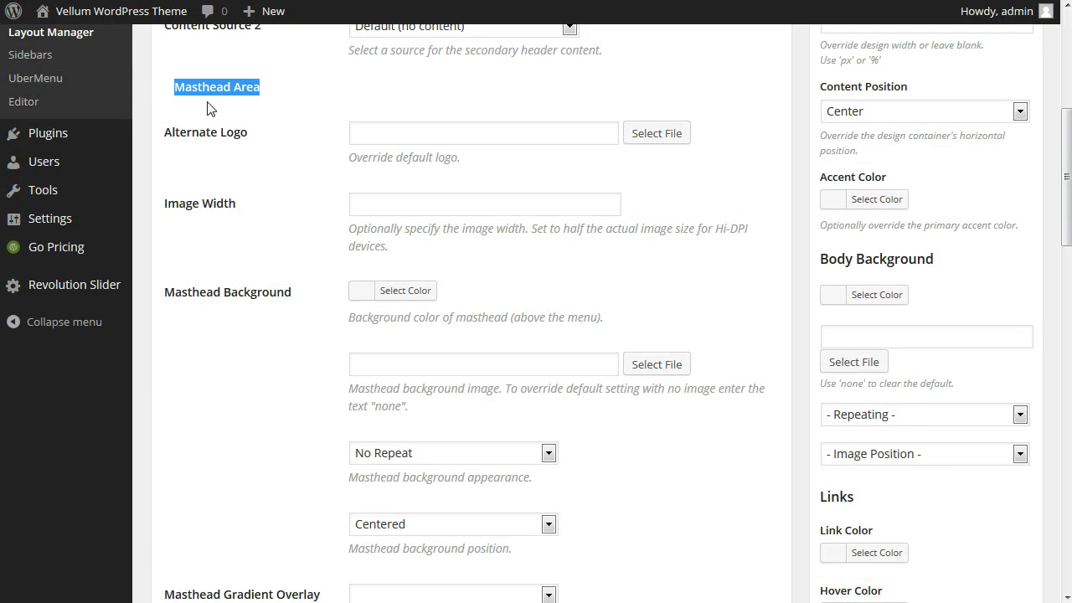
{"action": "left_click", "coordinate": [209, 107]}
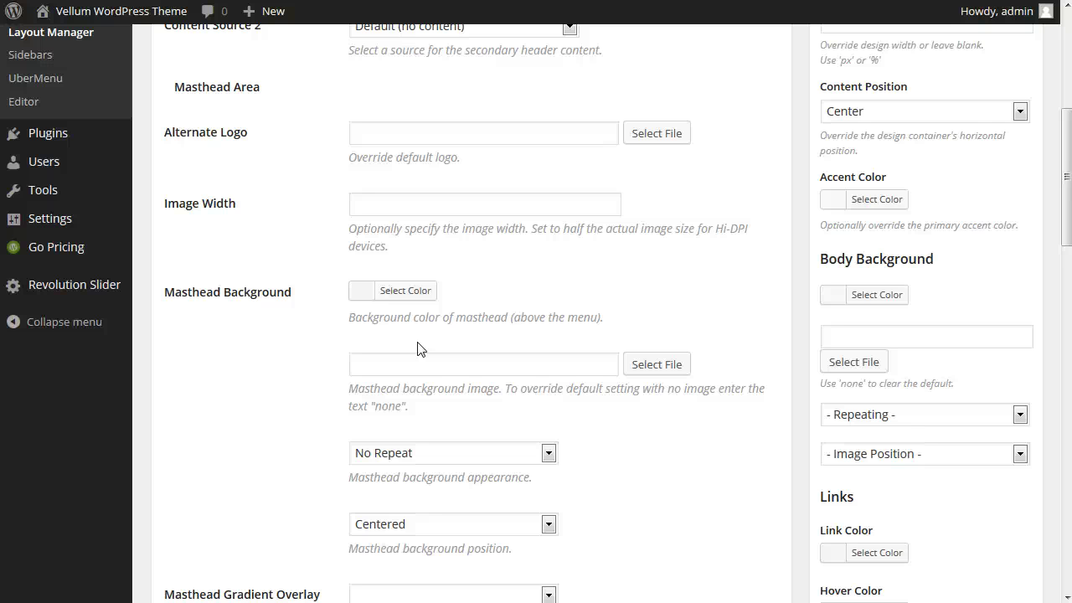
- Examine the Home Page layout's design options, from layout style and content position to body background and link colors
{"action": "scroll", "coordinate": [421, 349], "scroll_direction": "up", "scroll_amount": 5}
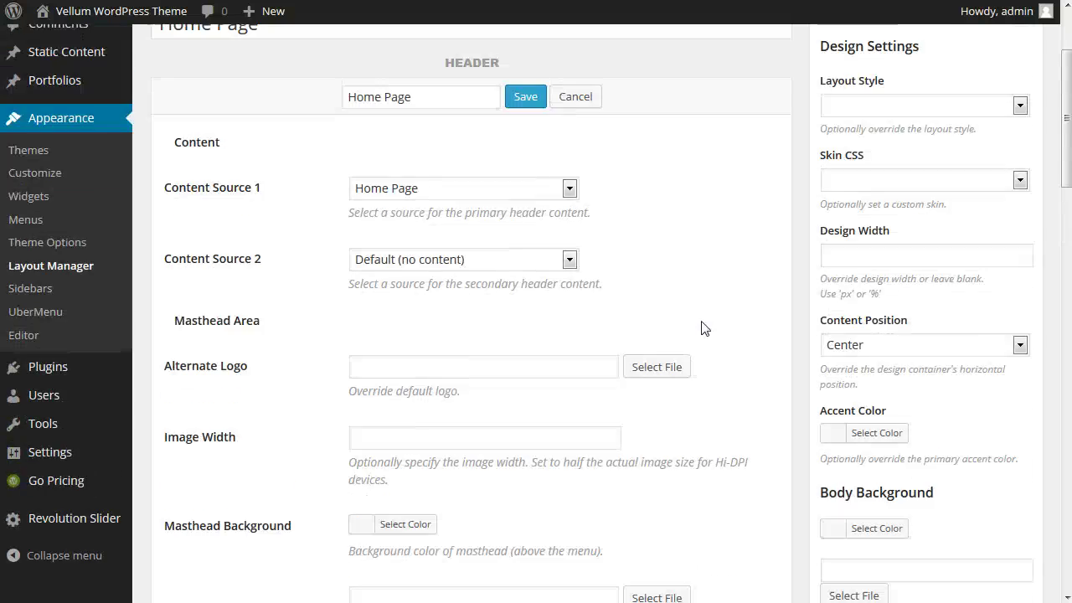
{"action": "scroll", "coordinate": [914, 247], "scroll_direction": "down", "scroll_amount": 4}
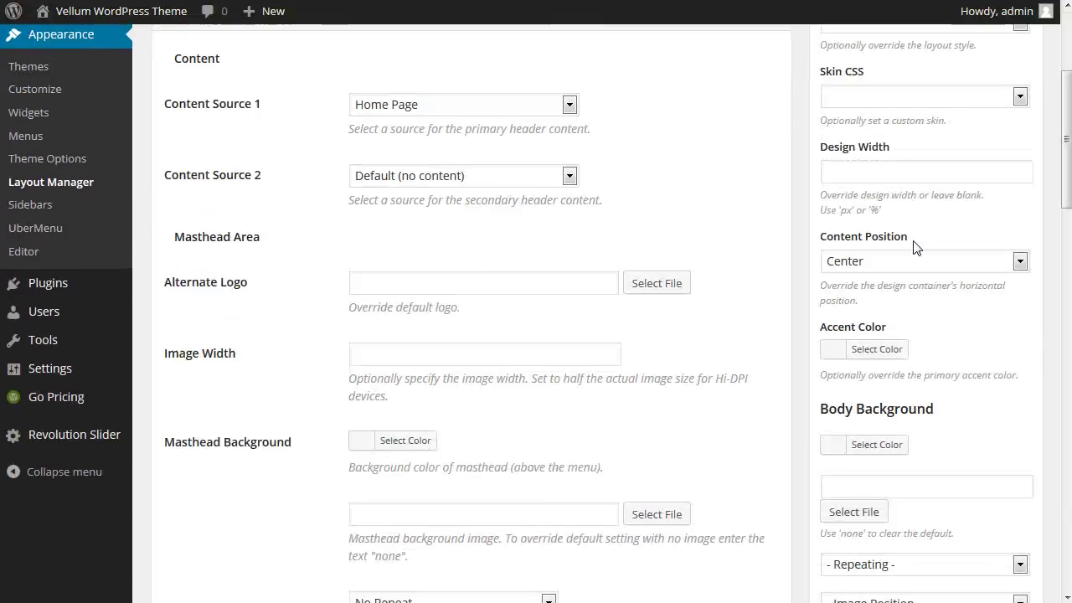
{"action": "scroll", "coordinate": [915, 247], "scroll_direction": "down", "scroll_amount": 3}
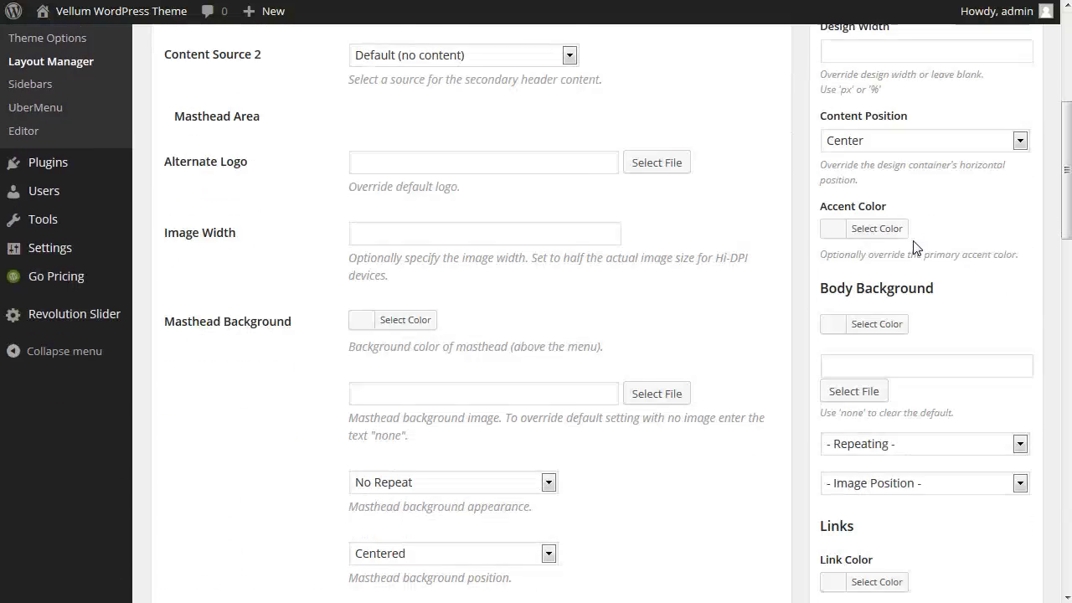
{"action": "left_click", "coordinate": [940, 242]}
{"action": "scroll", "coordinate": [935, 264], "scroll_direction": "down", "scroll_amount": 1}
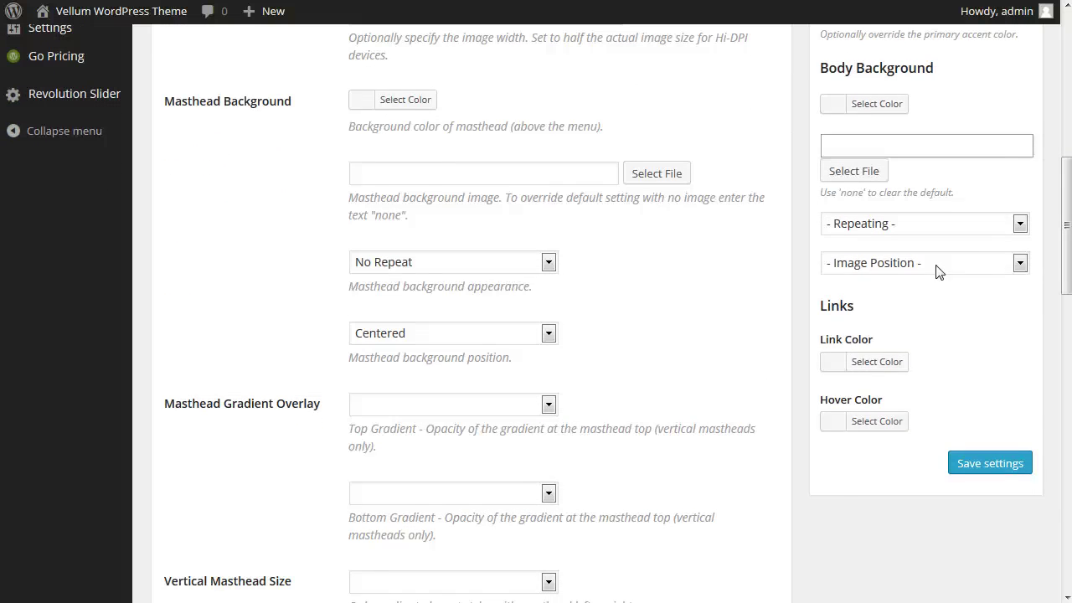
{"action": "left_click", "coordinate": [935, 264]}
{"action": "left_click", "coordinate": [935, 264]}
{"action": "scroll", "coordinate": [937, 269], "scroll_direction": "up", "scroll_amount": 1}
{"action": "scroll", "coordinate": [938, 269], "scroll_direction": "up", "scroll_amount": 8}
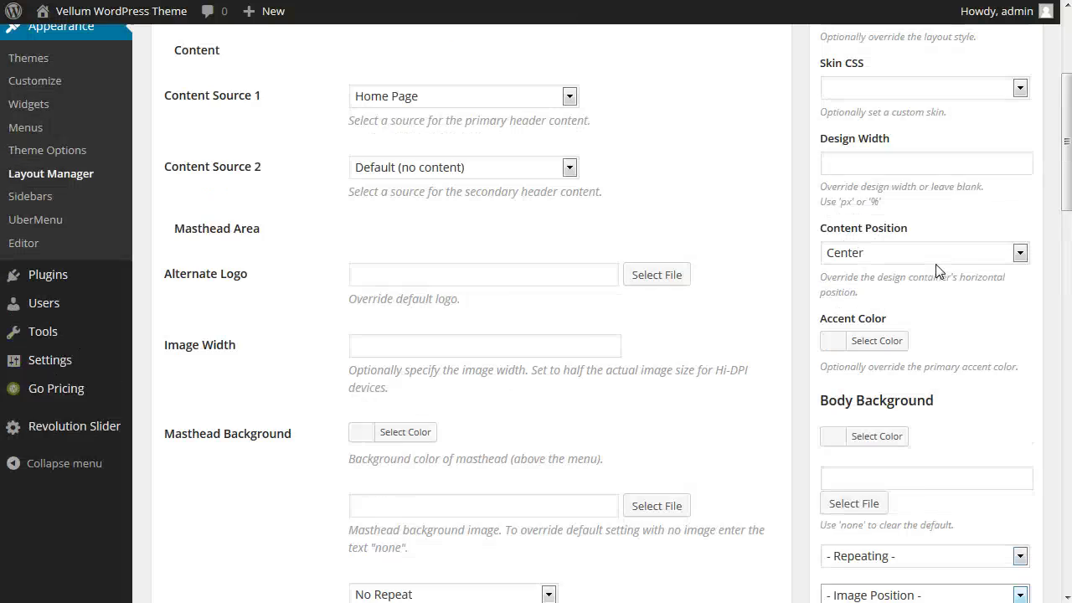
{"action": "left_click", "coordinate": [930, 252]}
{"action": "left_click", "coordinate": [929, 219]}
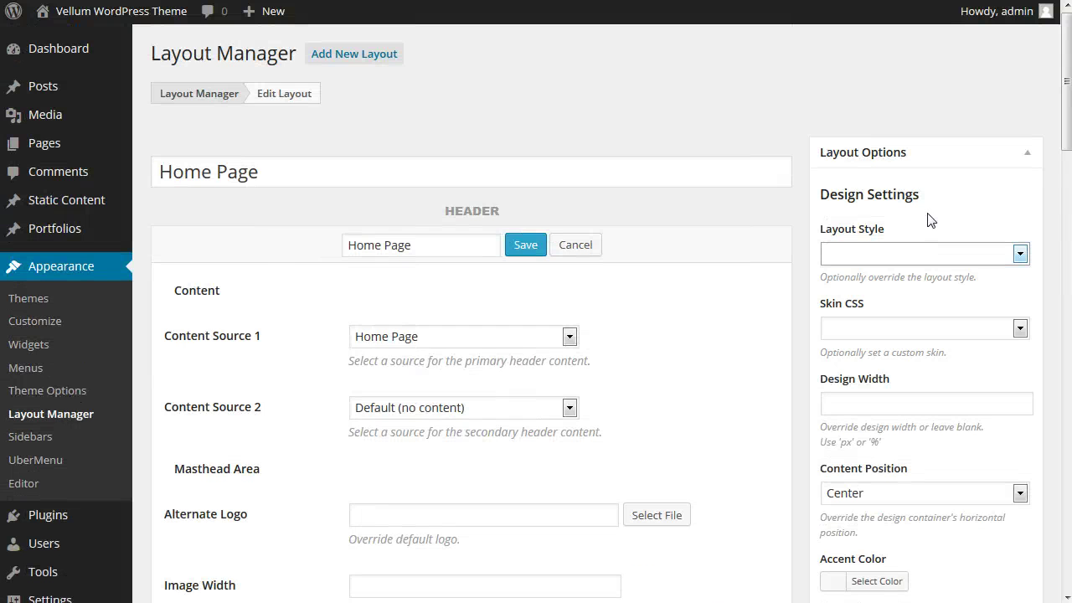
{"action": "left_click", "coordinate": [930, 220]}
- Open the layout's Default footer for editing and check the source choices for its top and bottom content
{"action": "scroll", "coordinate": [929, 219], "scroll_direction": "down", "scroll_amount": 12}
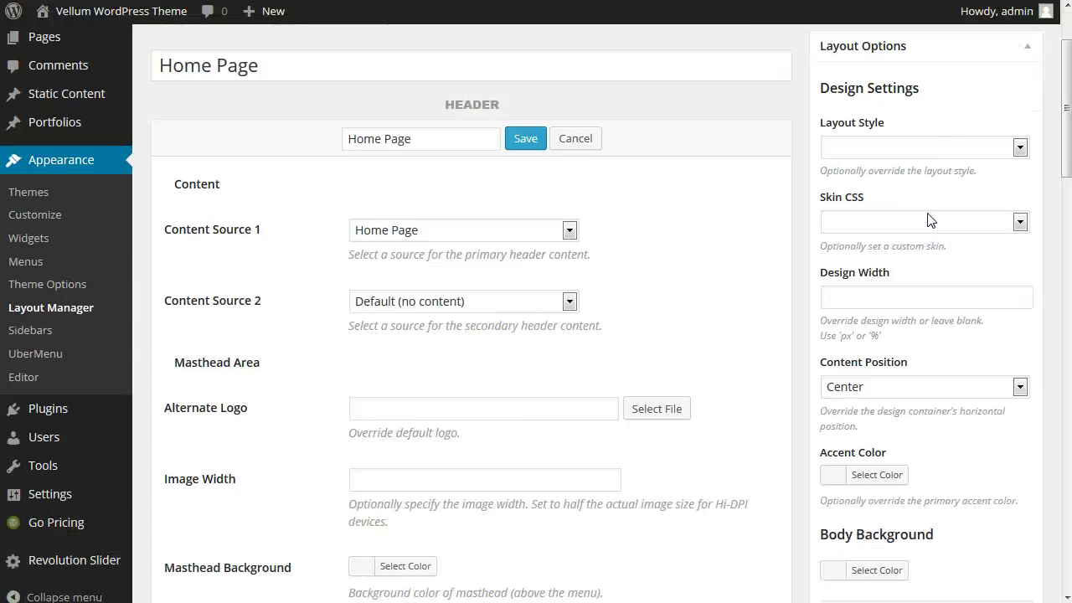
{"action": "scroll", "coordinate": [619, 285], "scroll_direction": "down", "scroll_amount": 12}
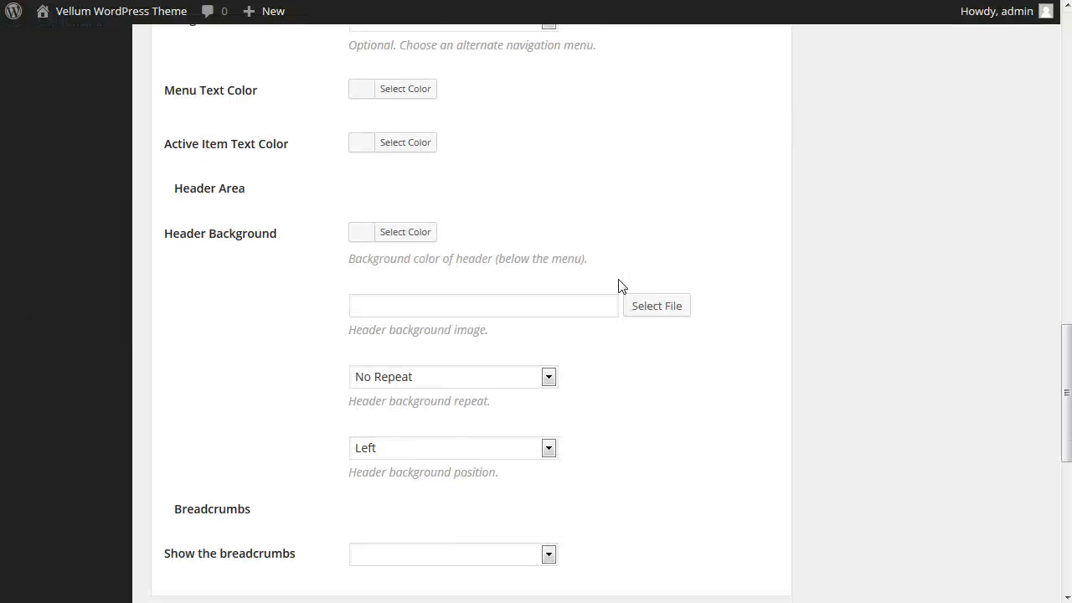
{"action": "left_click", "coordinate": [575, 431]}
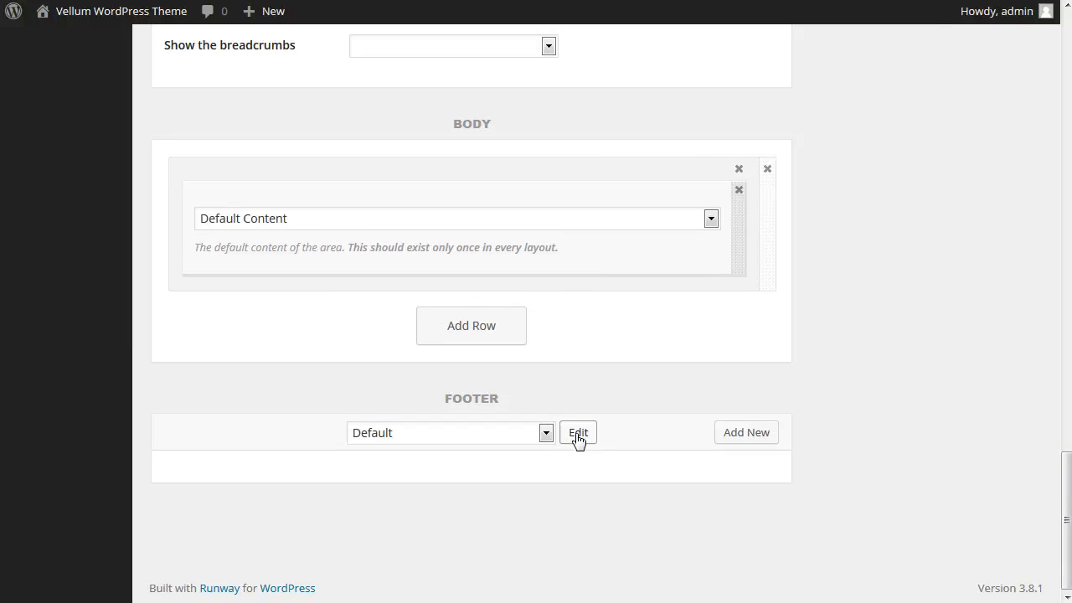
{"action": "scroll", "coordinate": [642, 430], "scroll_direction": "down", "scroll_amount": 3}
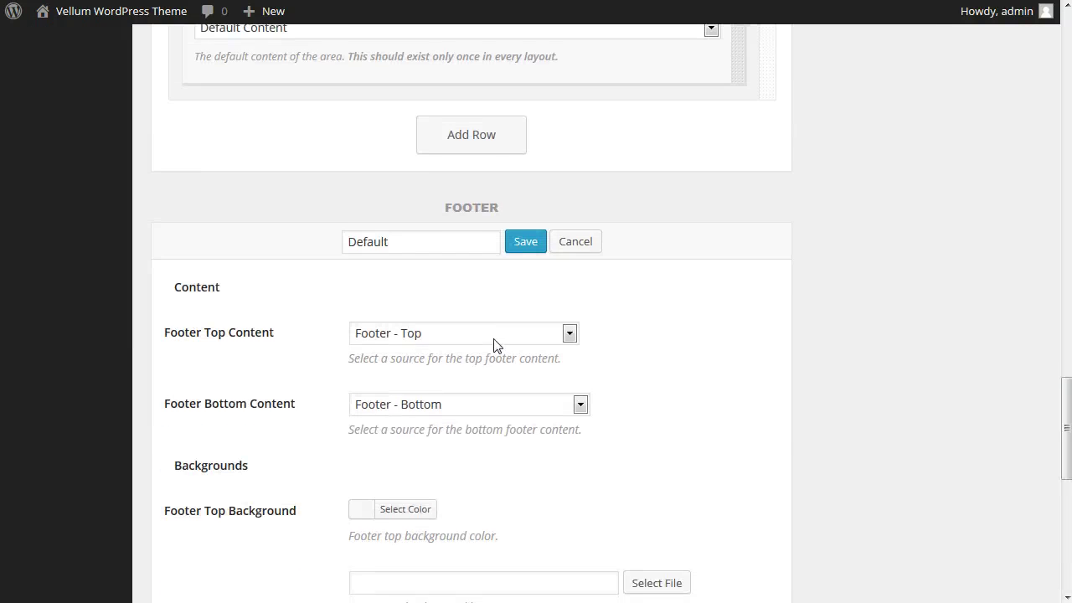
{"action": "left_click", "coordinate": [494, 337]}
{"action": "left_click", "coordinate": [494, 333]}
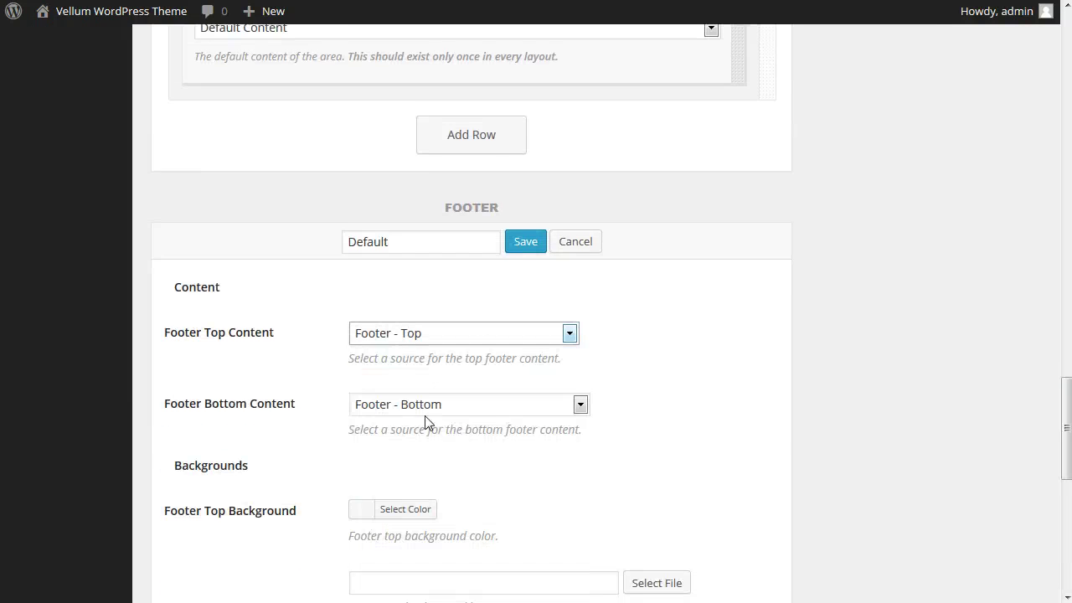
{"action": "left_click", "coordinate": [439, 407]}
{"action": "key", "text": "Escape"}
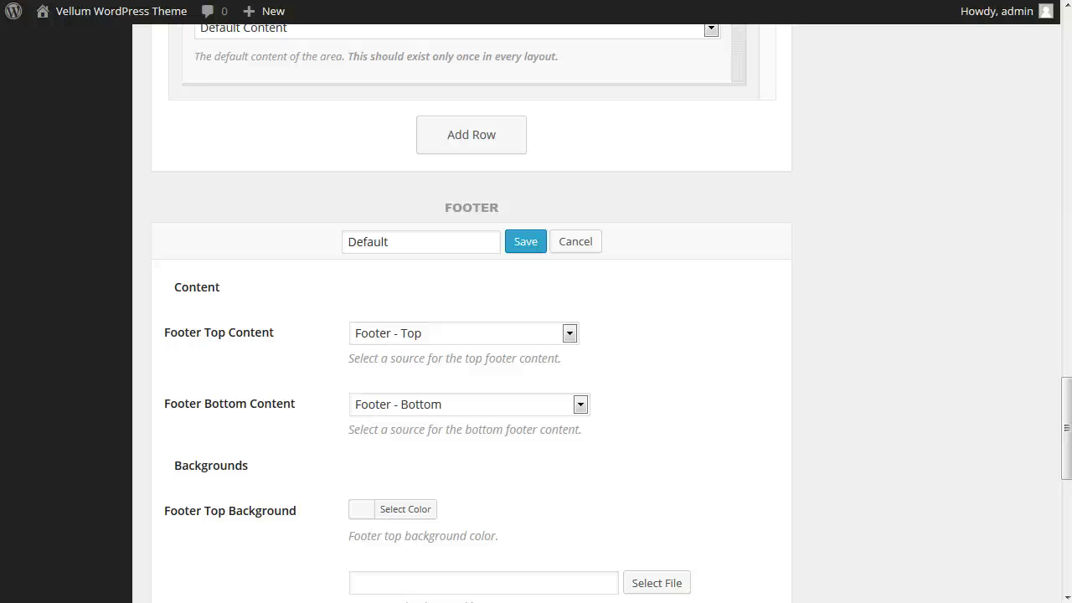
- Set the logo image in Theme Options to logo-sample.png from the media library
{"action": "scroll", "coordinate": [355, 363], "scroll_direction": "up", "scroll_amount": 15}
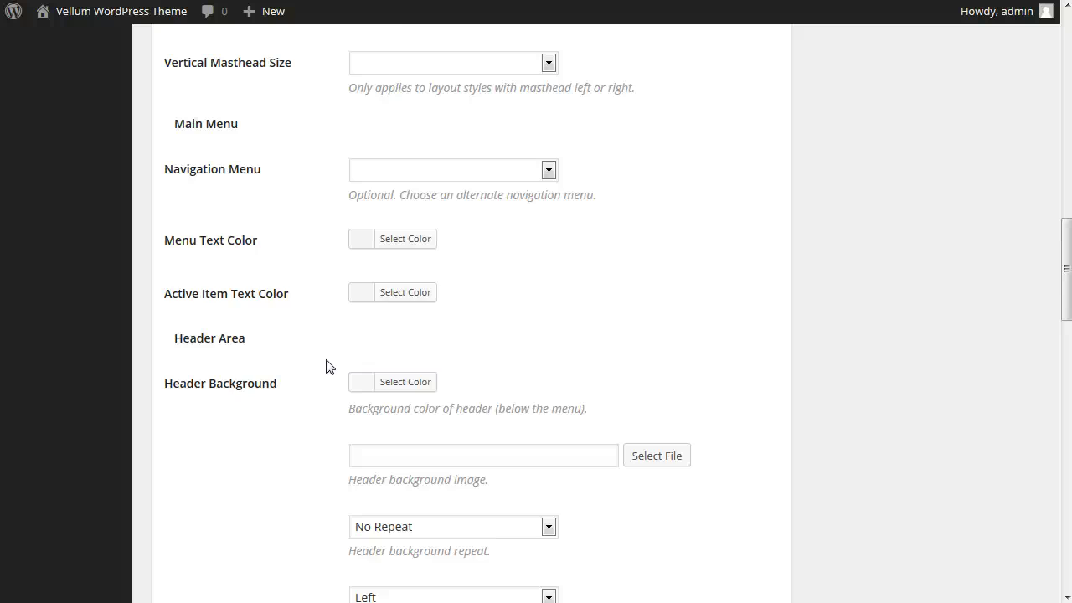
{"action": "scroll", "coordinate": [223, 225], "scroll_direction": "up", "scroll_amount": 1}
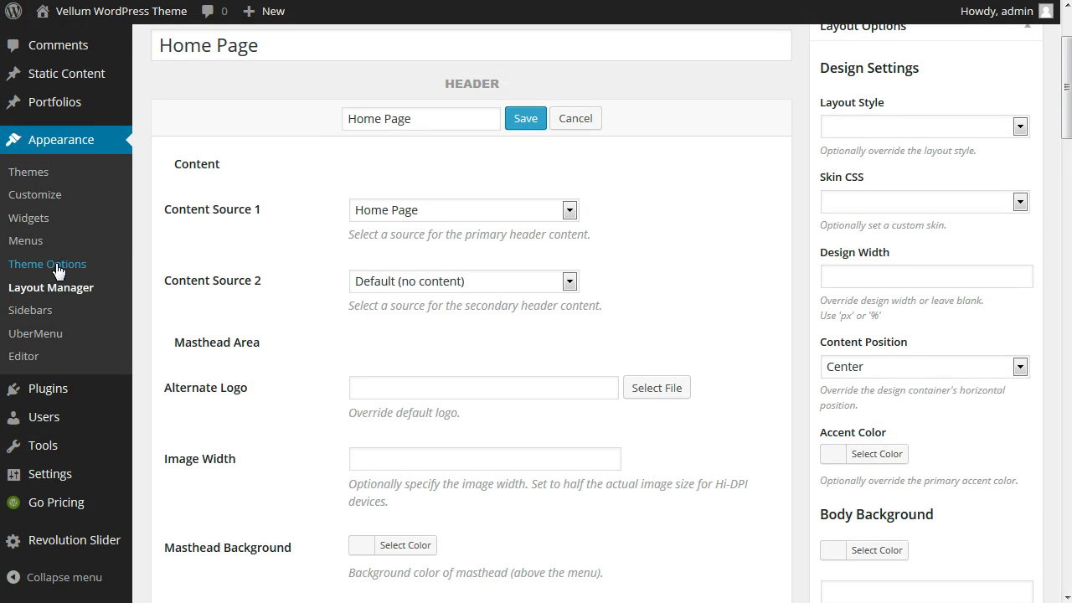
{"action": "left_click", "coordinate": [56, 266]}
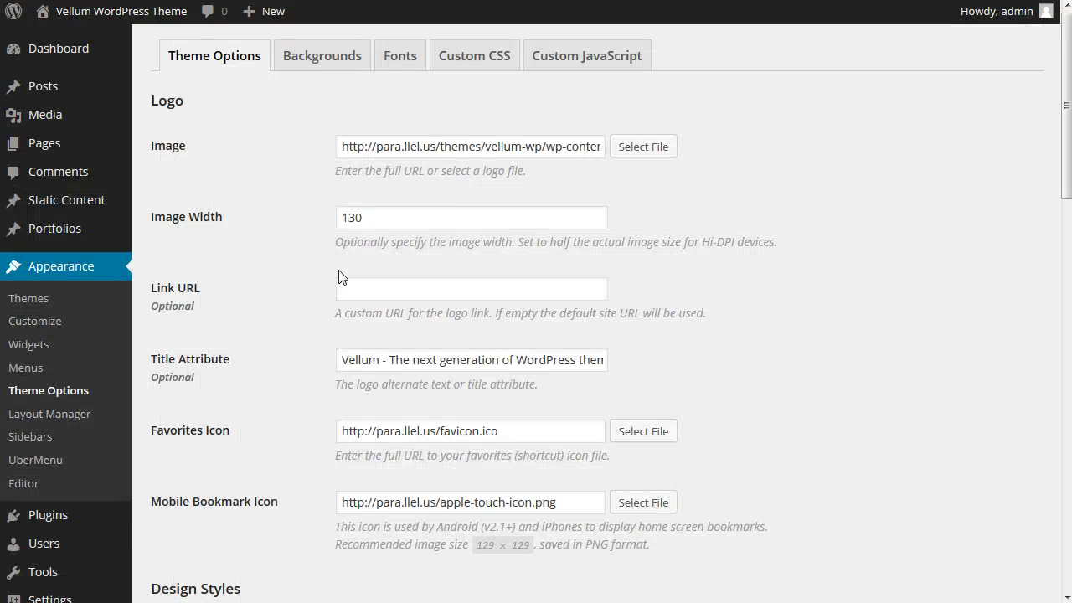
{"action": "left_click", "coordinate": [643, 148]}
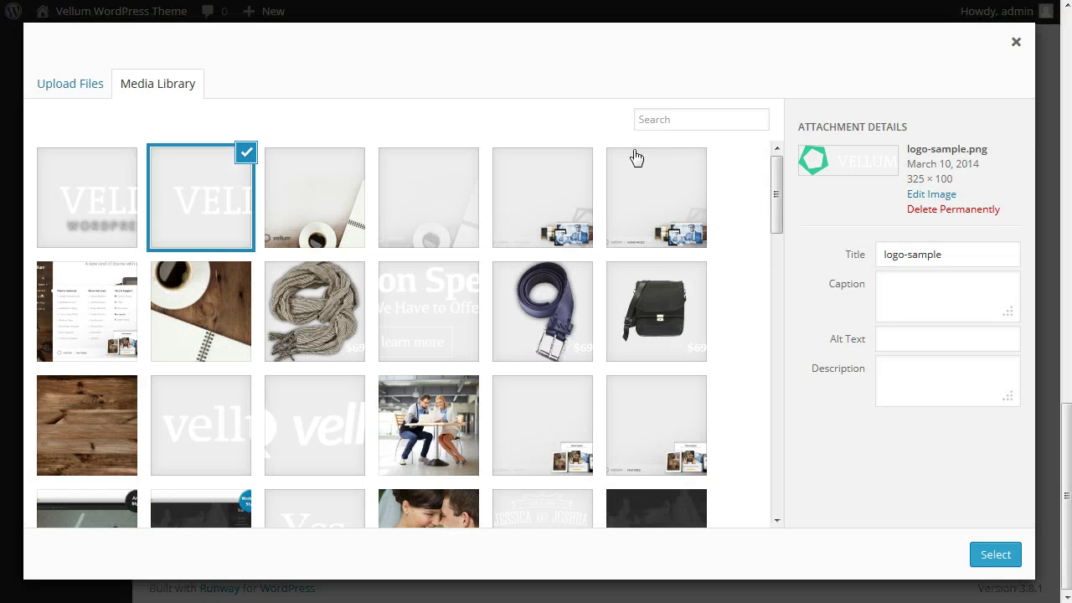
{"action": "left_click", "coordinate": [211, 233]}
{"action": "left_click", "coordinate": [215, 233]}
{"action": "left_click", "coordinate": [995, 554]}
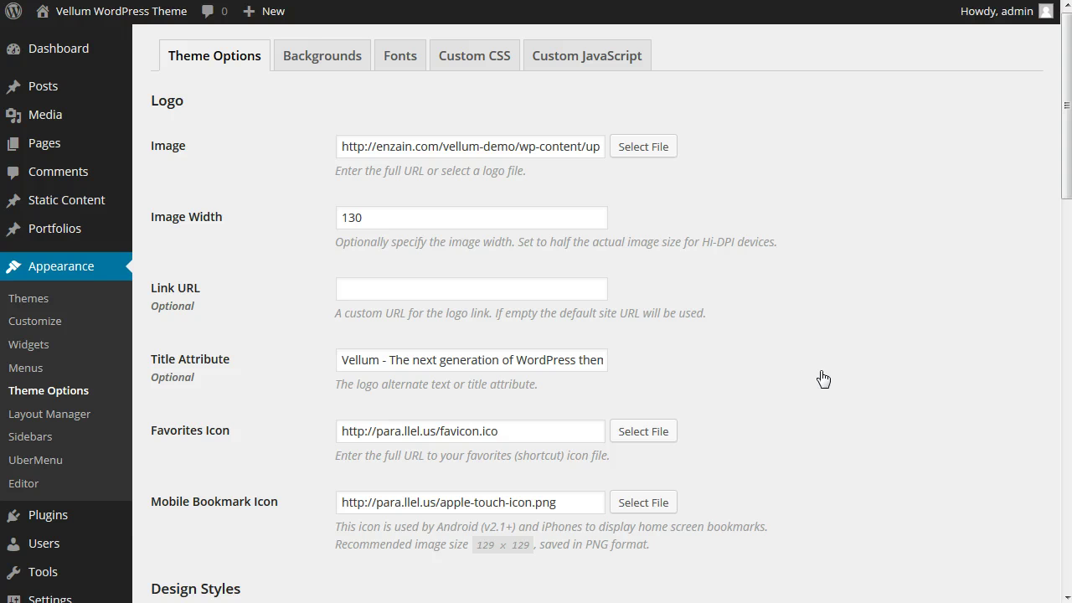
- Set the masthead background image to mastead-vertical-bg-notebook1.jpg from the media library, save the settings, and check the result on the home page
{"action": "left_click", "coordinate": [339, 66]}
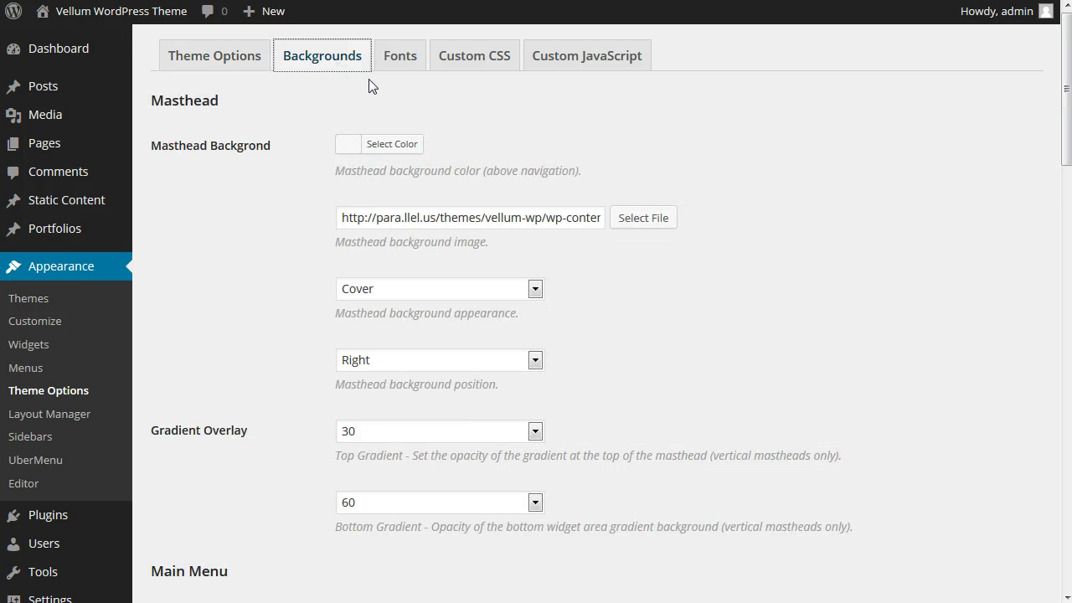
{"action": "left_click", "coordinate": [661, 219]}
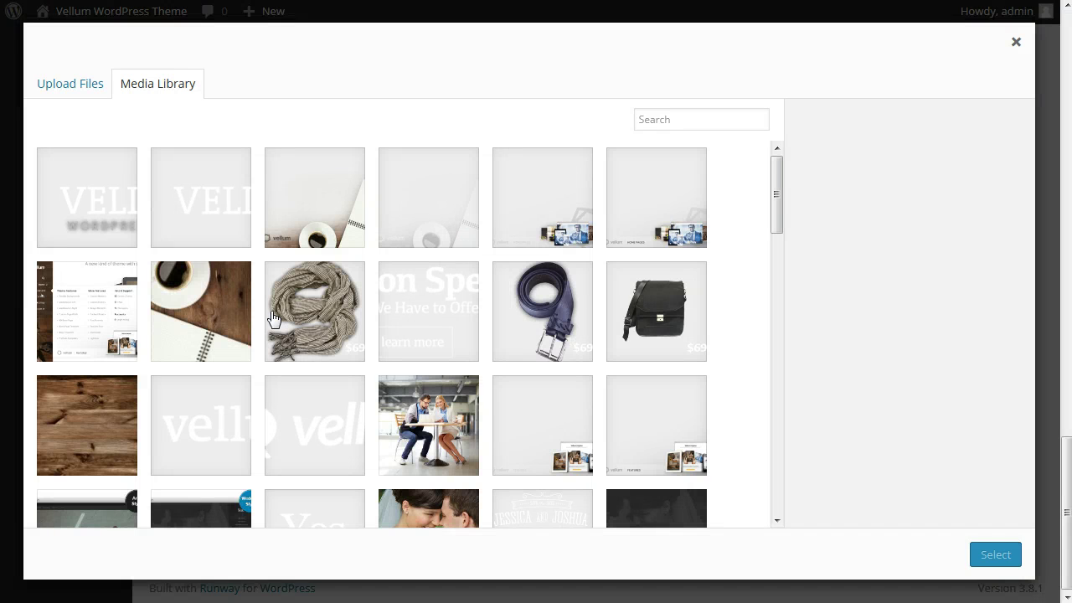
{"action": "left_click", "coordinate": [201, 324]}
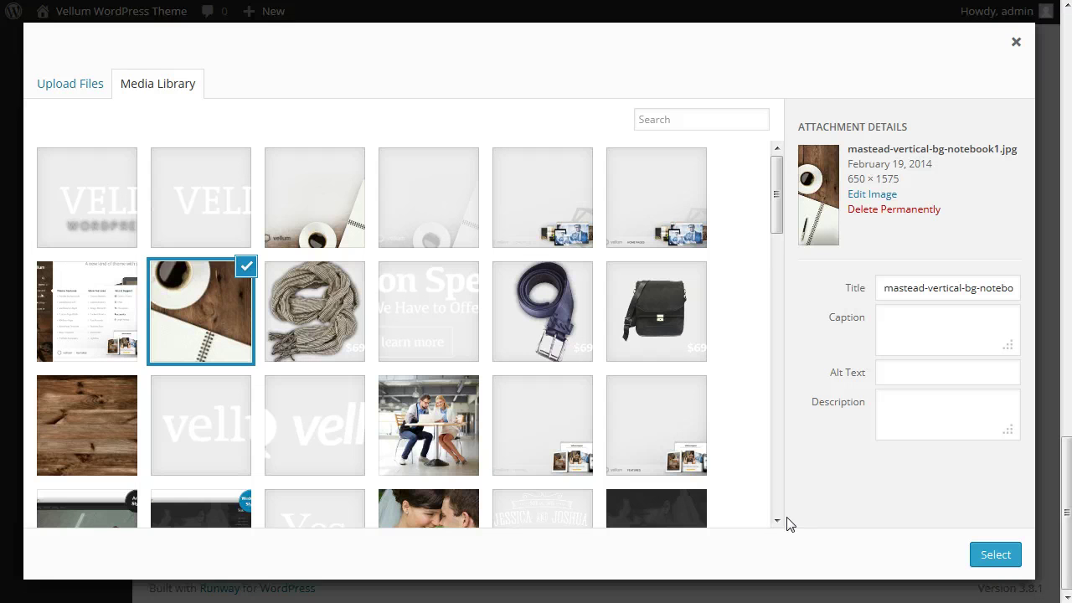
{"action": "left_click", "coordinate": [994, 558]}
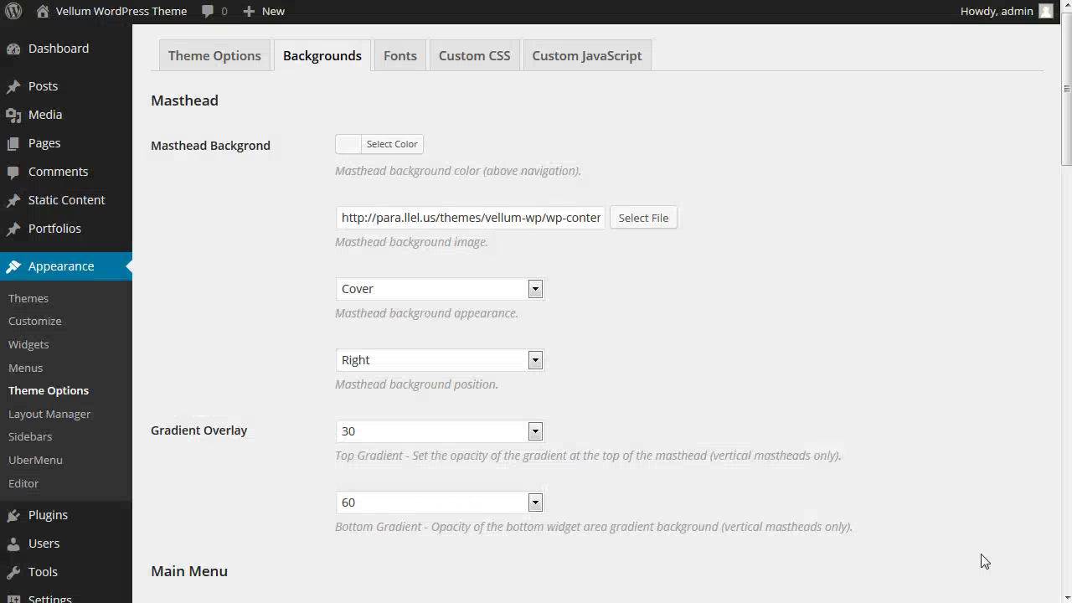
{"action": "scroll", "coordinate": [858, 235], "scroll_direction": "down", "scroll_amount": 20}
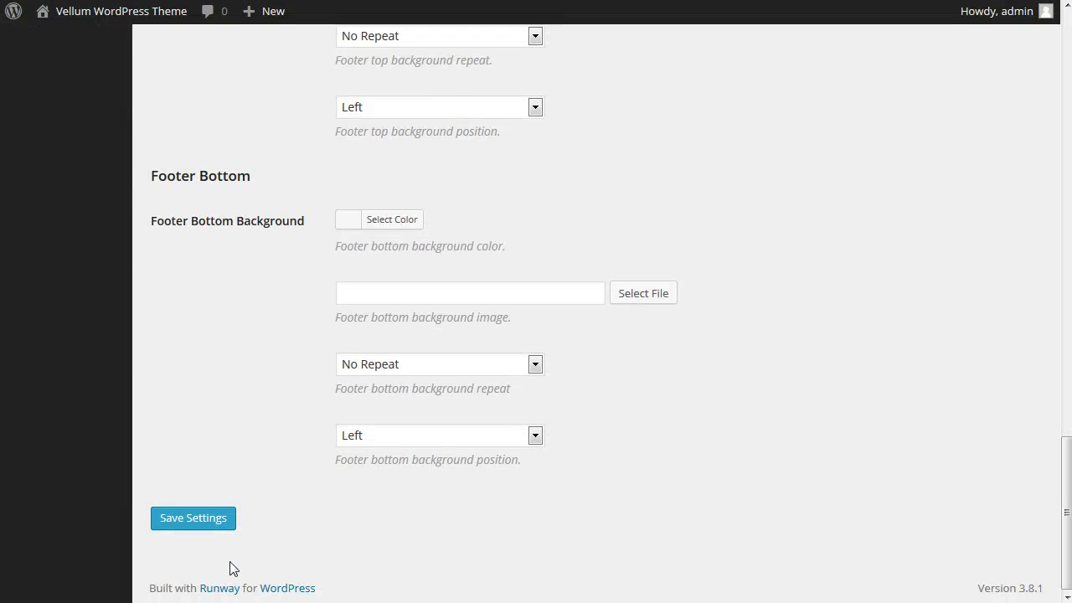
{"action": "left_click", "coordinate": [195, 518]}
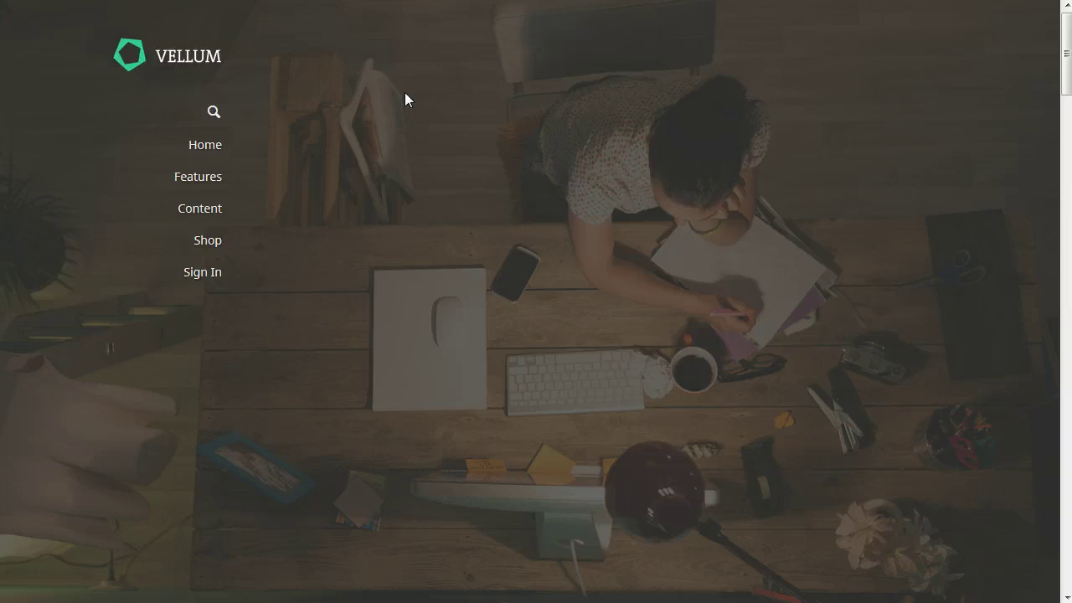
{"action": "scroll", "coordinate": [404, 99], "scroll_direction": "down", "scroll_amount": 5}
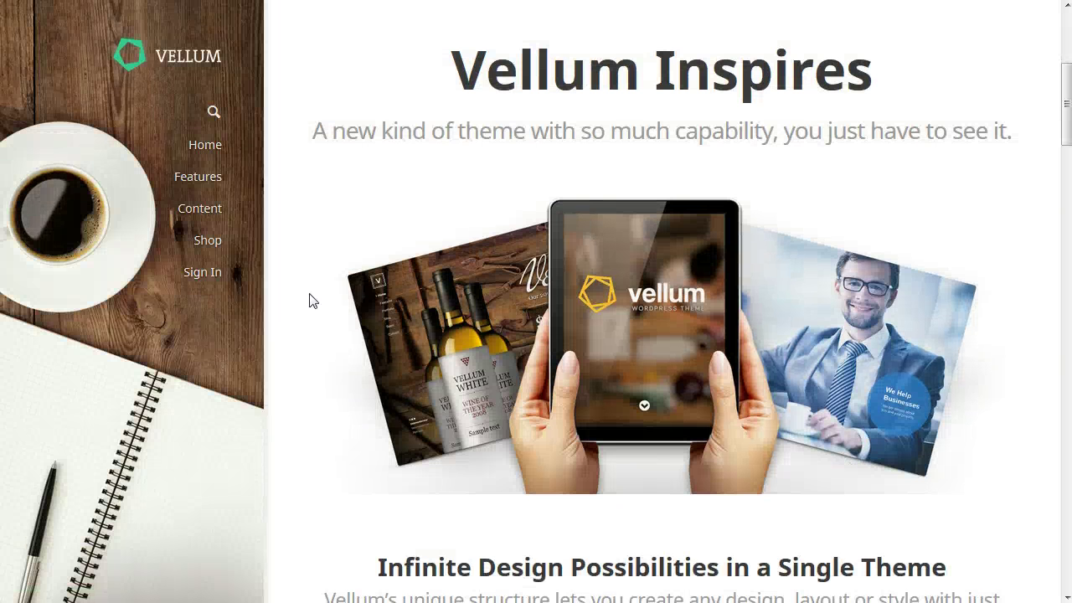
{"action": "scroll", "coordinate": [309, 300], "scroll_direction": "up", "scroll_amount": 3}
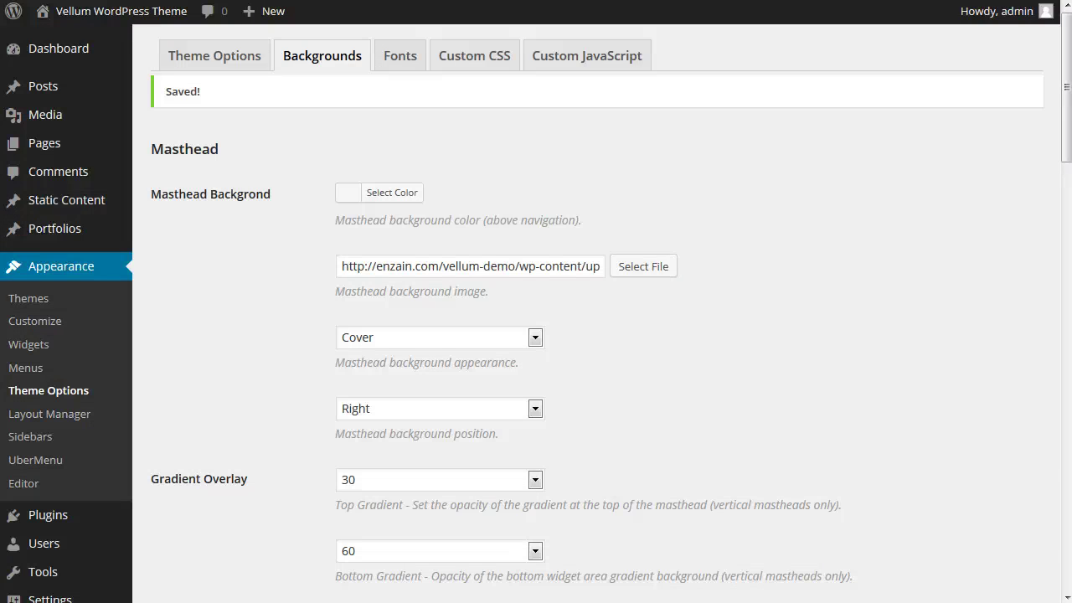
- Open the slide "Slide 1 - with graphics" of the Home Page slider in Revolution Slider for editing
{"action": "scroll", "coordinate": [209, 240], "scroll_direction": "down", "scroll_amount": 5}
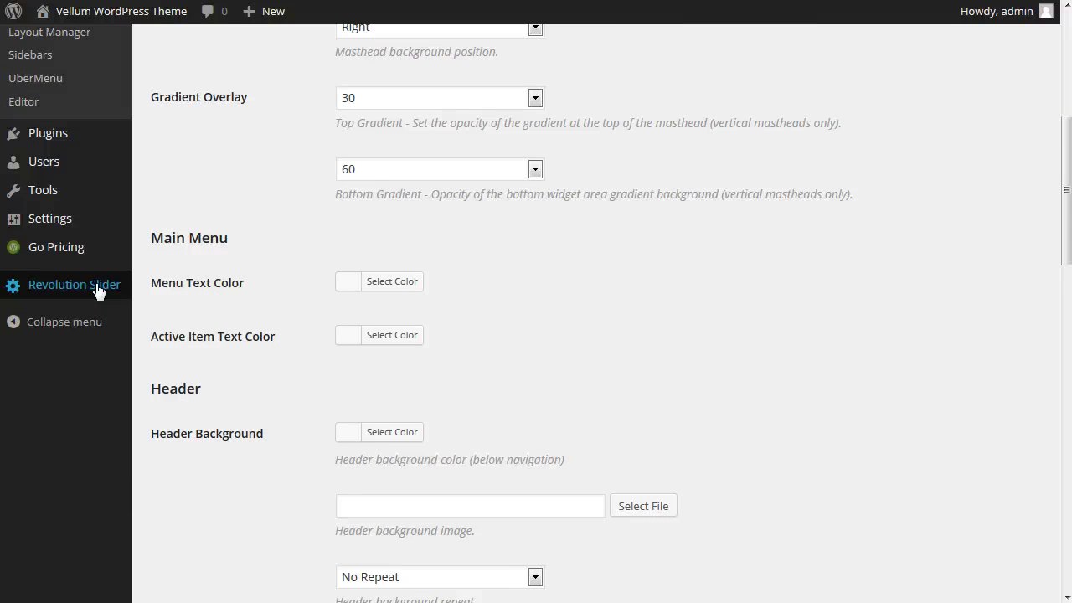
{"action": "left_click", "coordinate": [97, 291]}
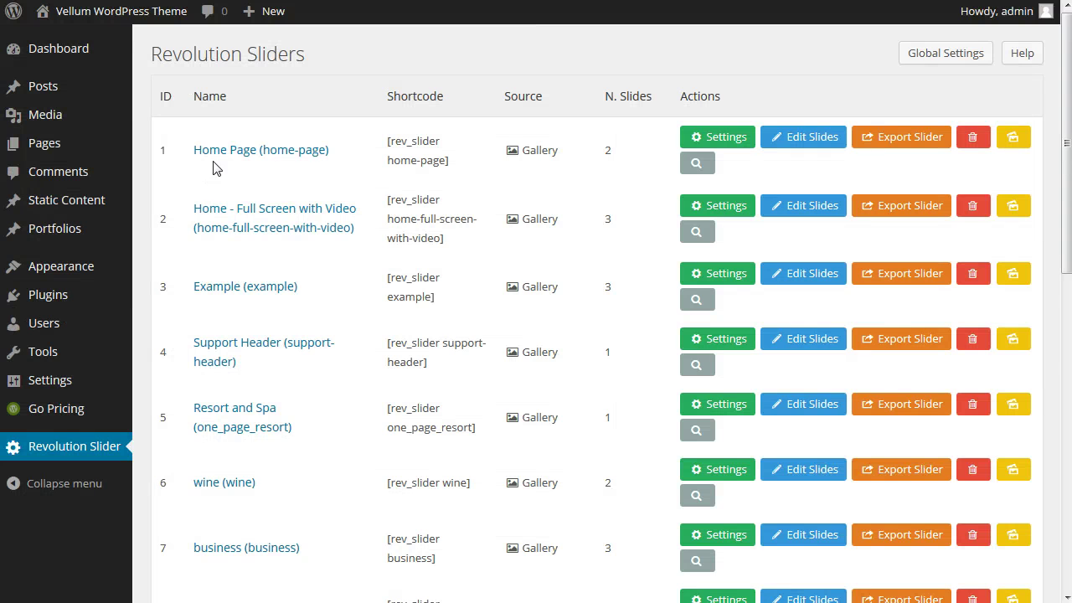
{"action": "left_click", "coordinate": [810, 139]}
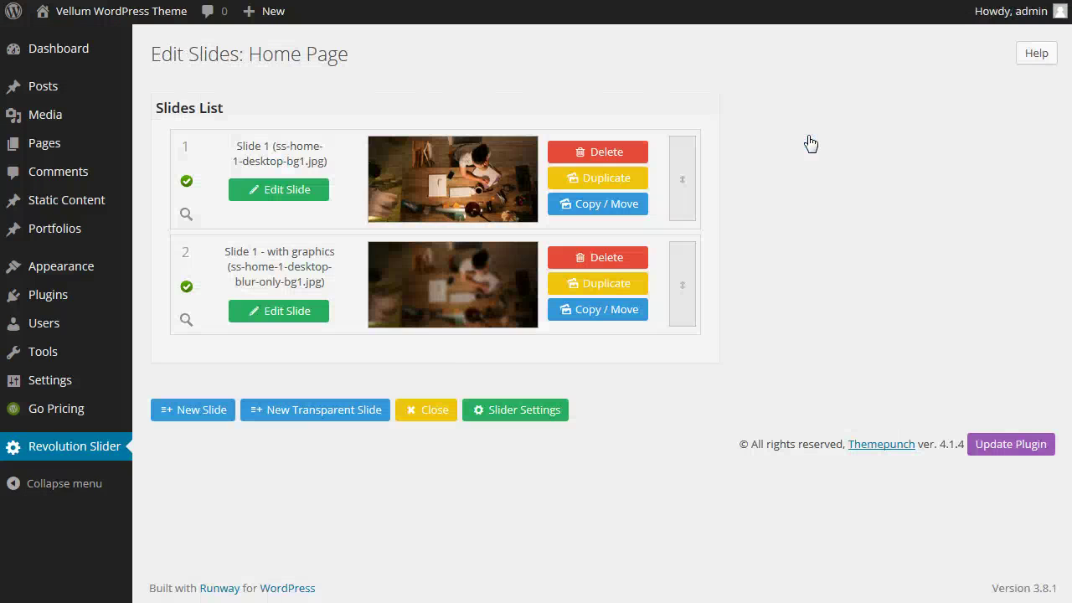
{"action": "left_click", "coordinate": [277, 318]}
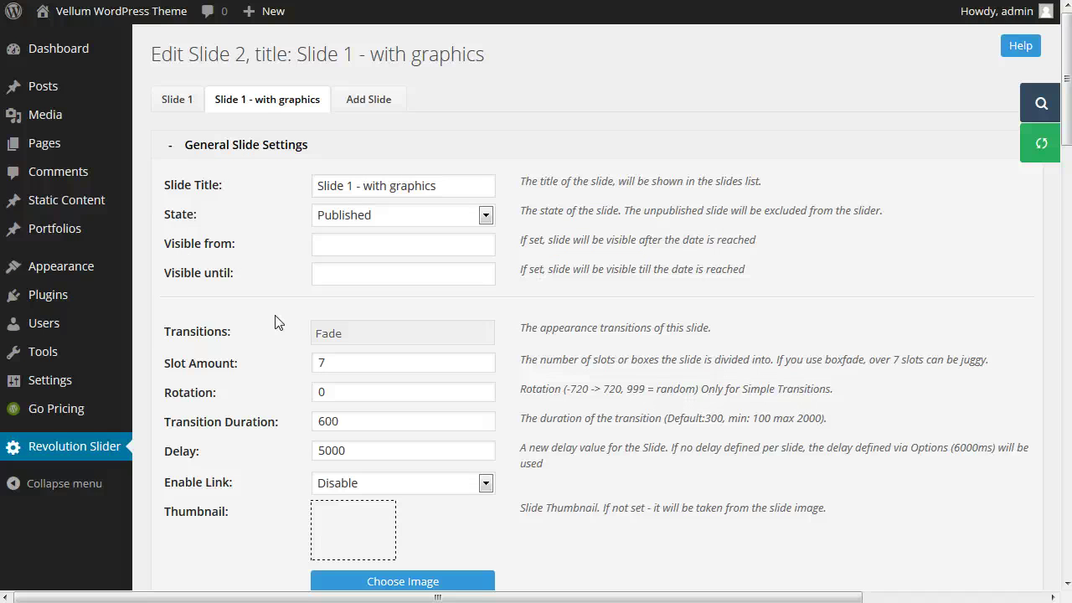
- Replace the image source of the first "Vellum - WordPress Theme" layer with logo-sample-slideshow.png from the media library
{"action": "scroll", "coordinate": [274, 316], "scroll_direction": "down", "scroll_amount": 8}
{"action": "scroll", "coordinate": [275, 315], "scroll_direction": "down", "scroll_amount": 6}
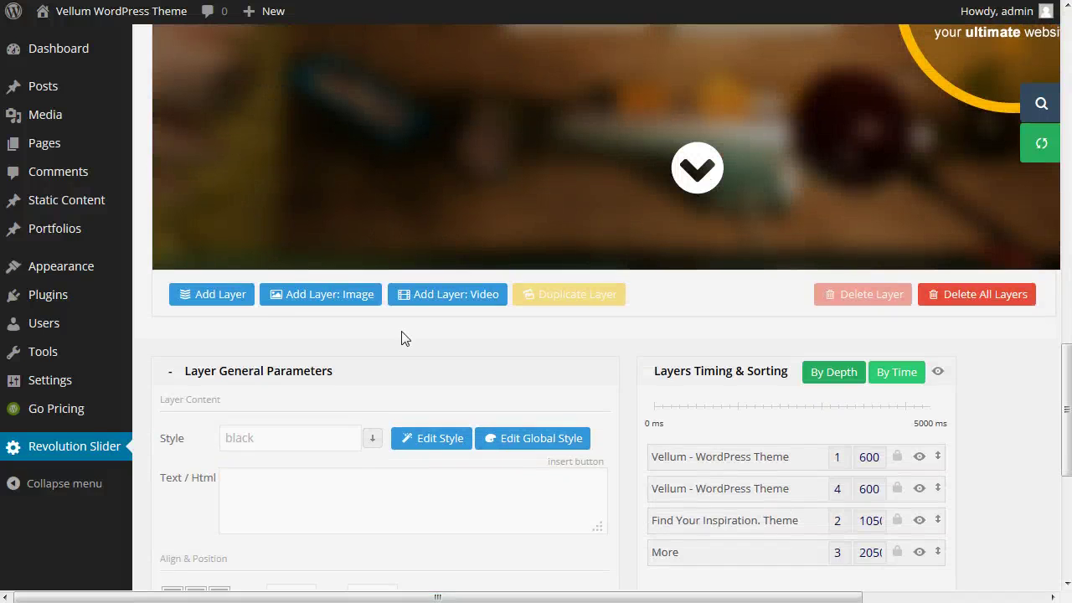
{"action": "scroll", "coordinate": [434, 360], "scroll_direction": "down", "scroll_amount": 2}
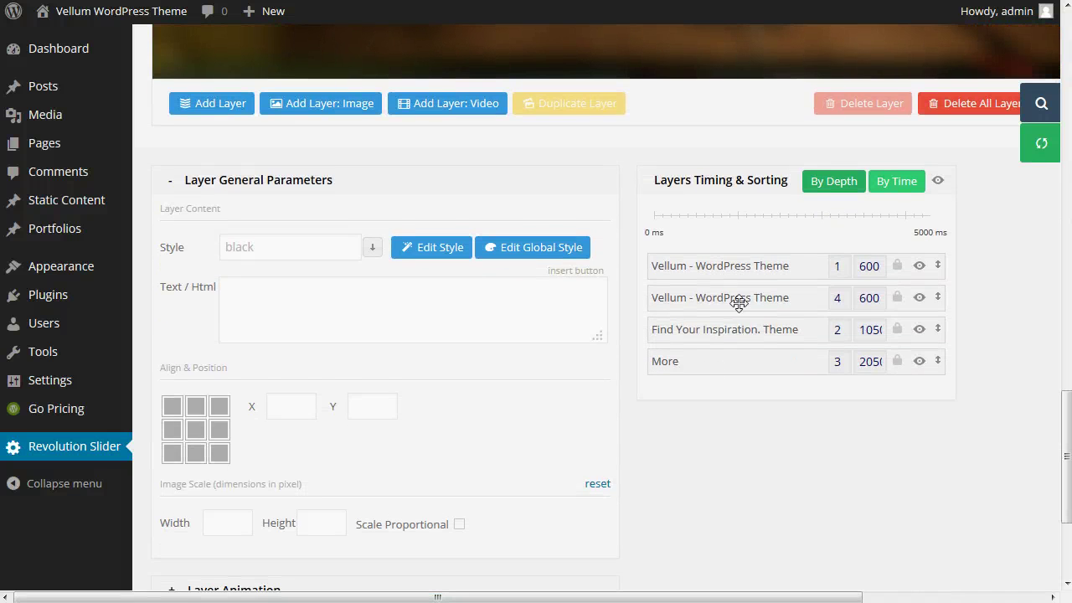
{"action": "left_click", "coordinate": [731, 266]}
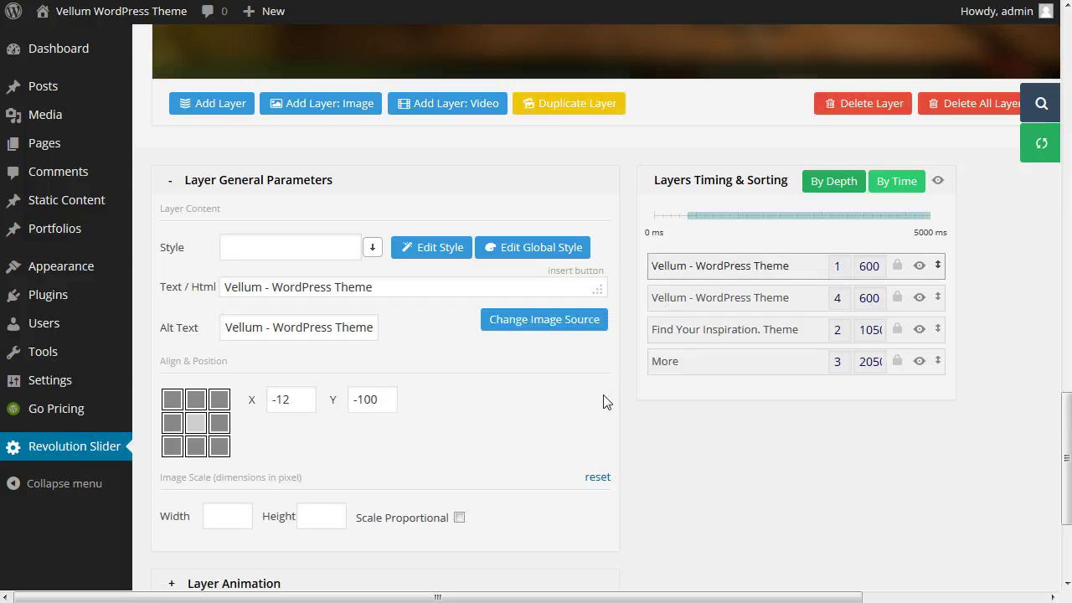
{"action": "left_click", "coordinate": [524, 322]}
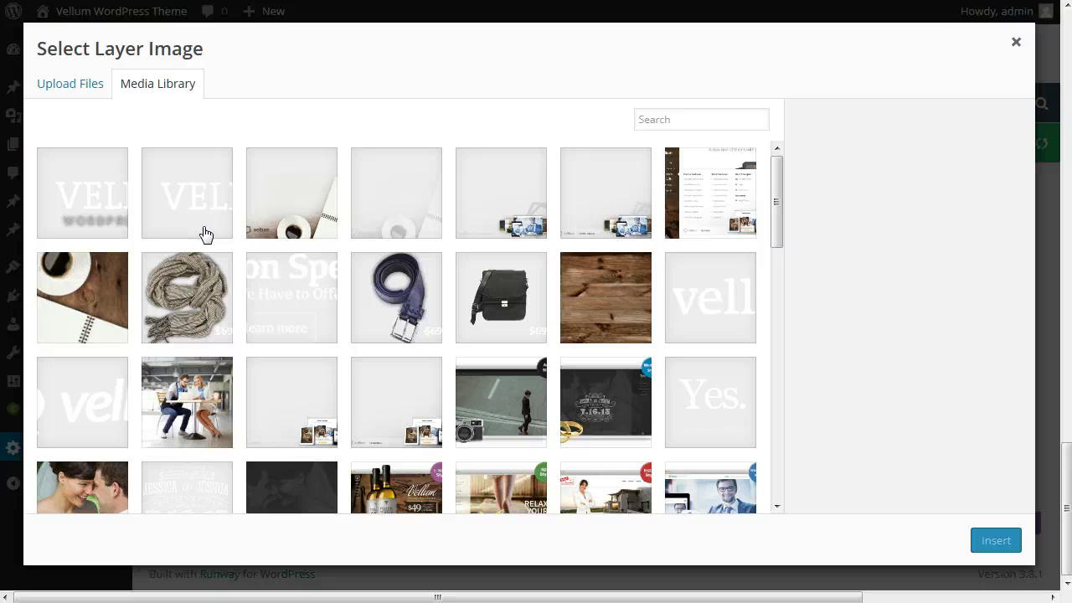
{"action": "left_click", "coordinate": [86, 201]}
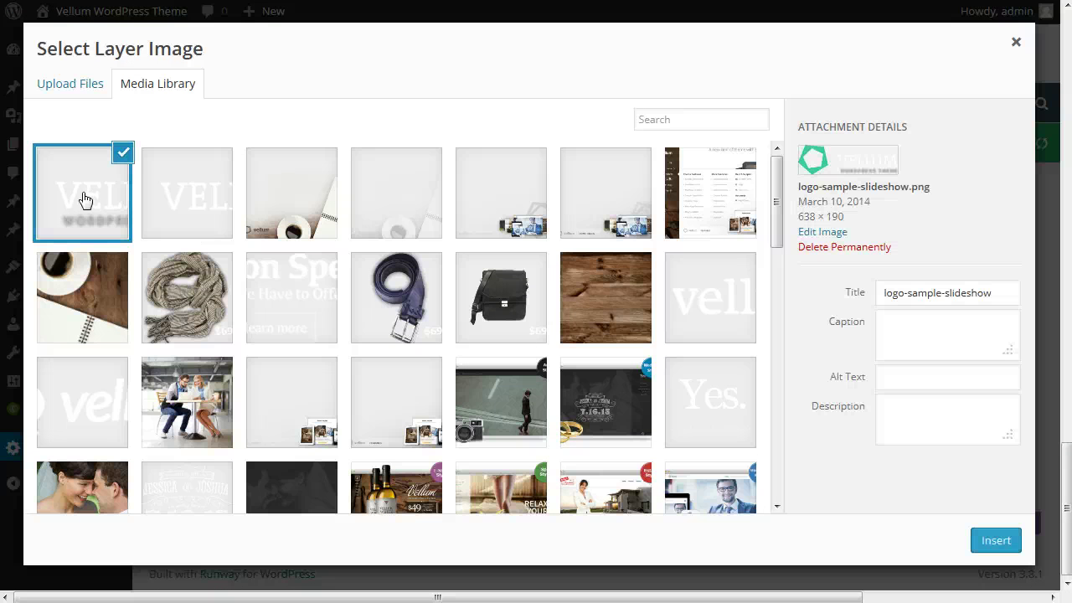
{"action": "left_click", "coordinate": [996, 540]}
- Change the second "Vellum - WordPress Theme" layer's image source to logo-sample-slideshow.png and update the slide
{"action": "left_click", "coordinate": [716, 300]}
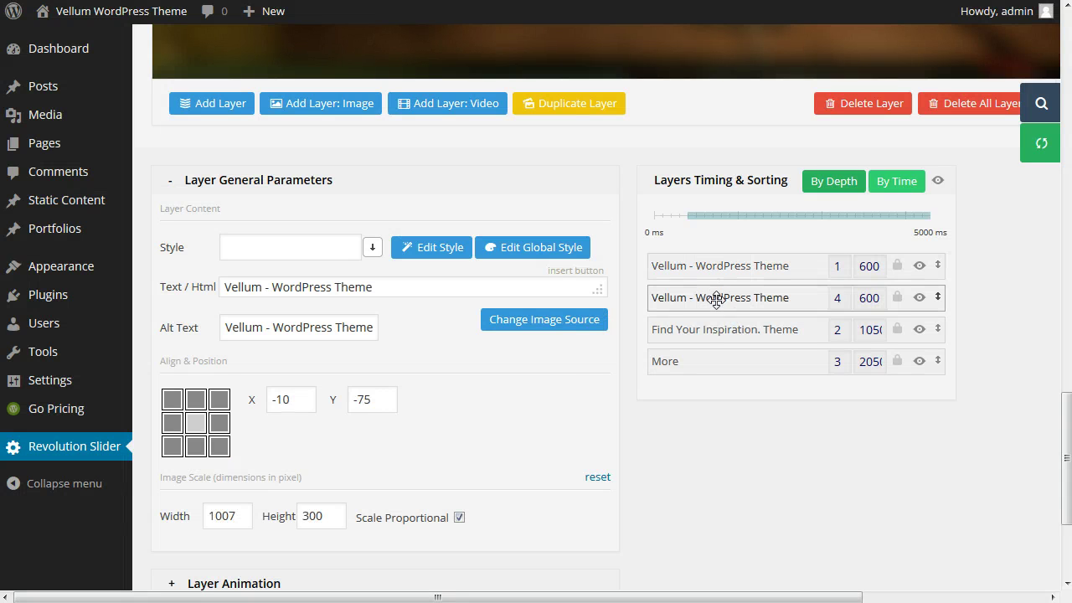
{"action": "left_click", "coordinate": [540, 326]}
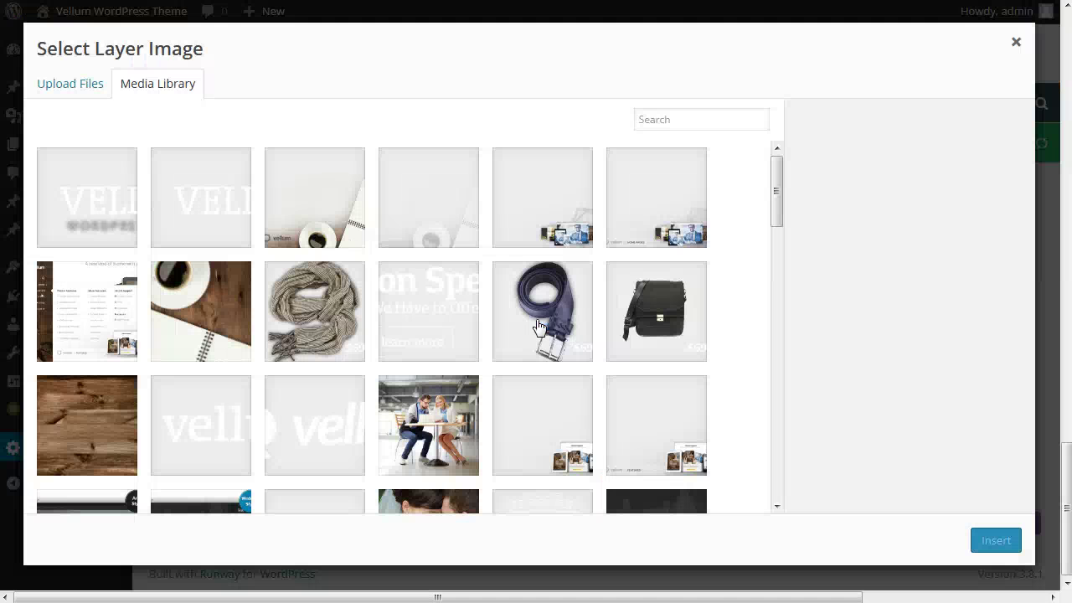
{"action": "left_click", "coordinate": [75, 211]}
{"action": "left_click", "coordinate": [994, 541]}
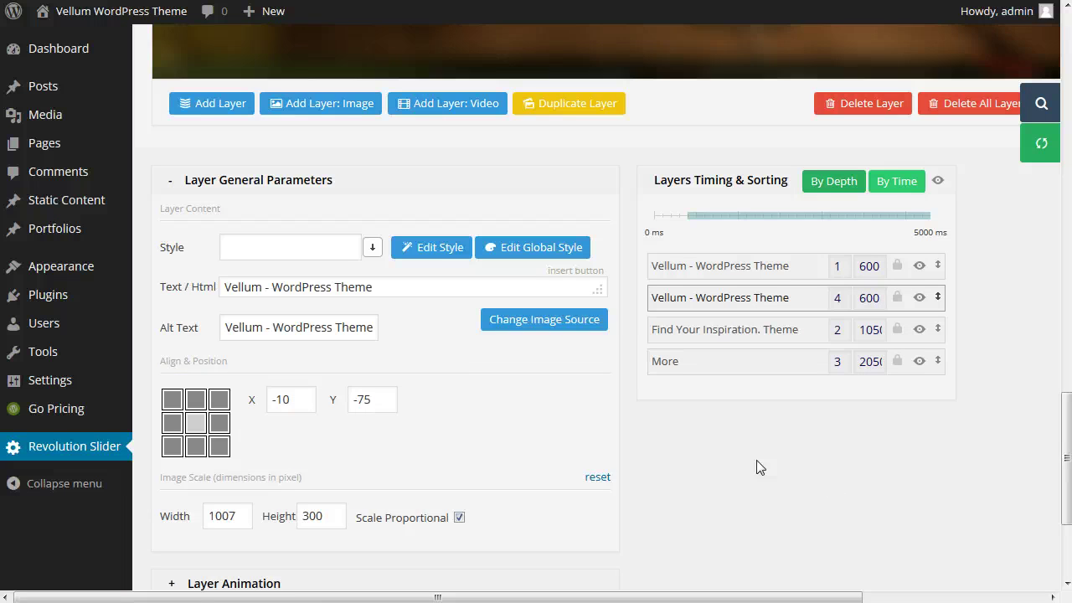
{"action": "scroll", "coordinate": [756, 462], "scroll_direction": "down", "scroll_amount": 3}
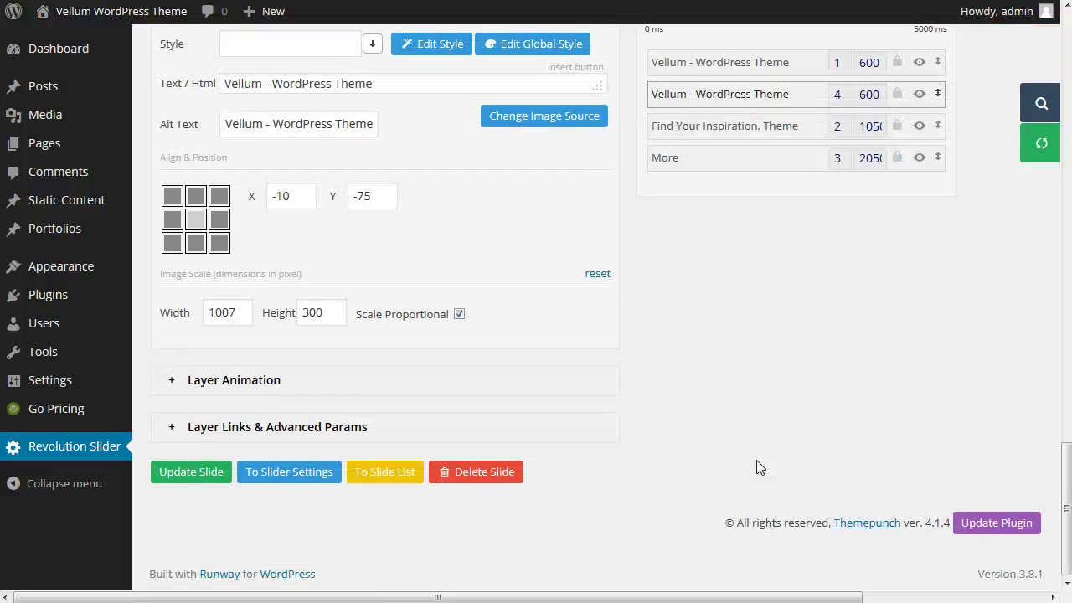
{"action": "left_click", "coordinate": [181, 473]}
- Review the layer's links and advanced parameters, including its Classes attribute, and reload the site's home page to check the slider
{"action": "left_click", "coordinate": [436, 427]}
{"action": "scroll", "coordinate": [436, 426], "scroll_direction": "down", "scroll_amount": 5}
{"action": "scroll", "coordinate": [706, 395], "scroll_direction": "down", "scroll_amount": 2}
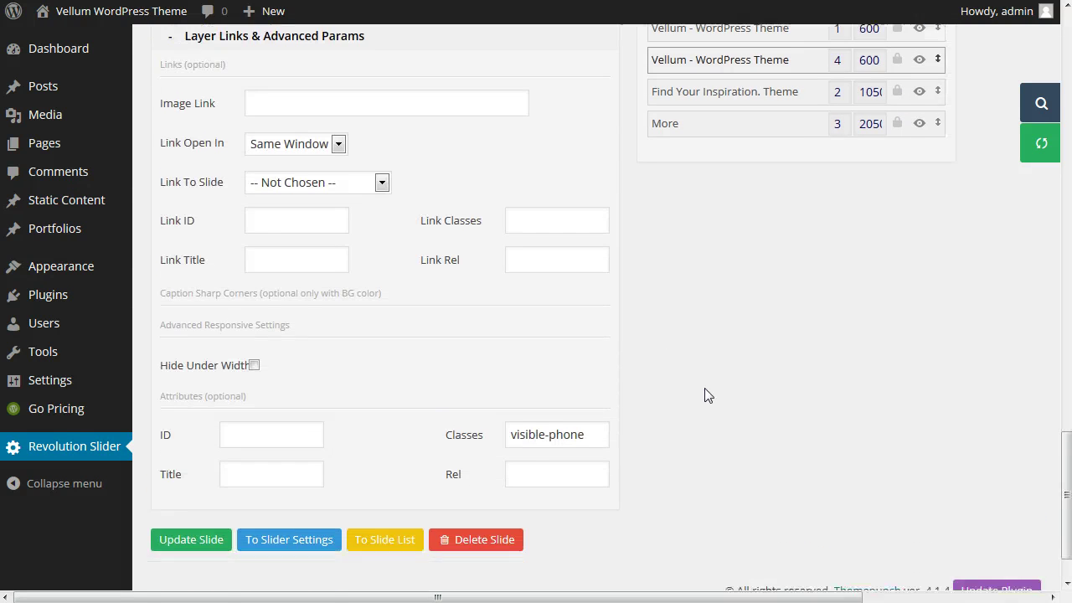
{"action": "left_click_drag", "start_coordinate": [592, 374], "coordinate": [484, 383]}
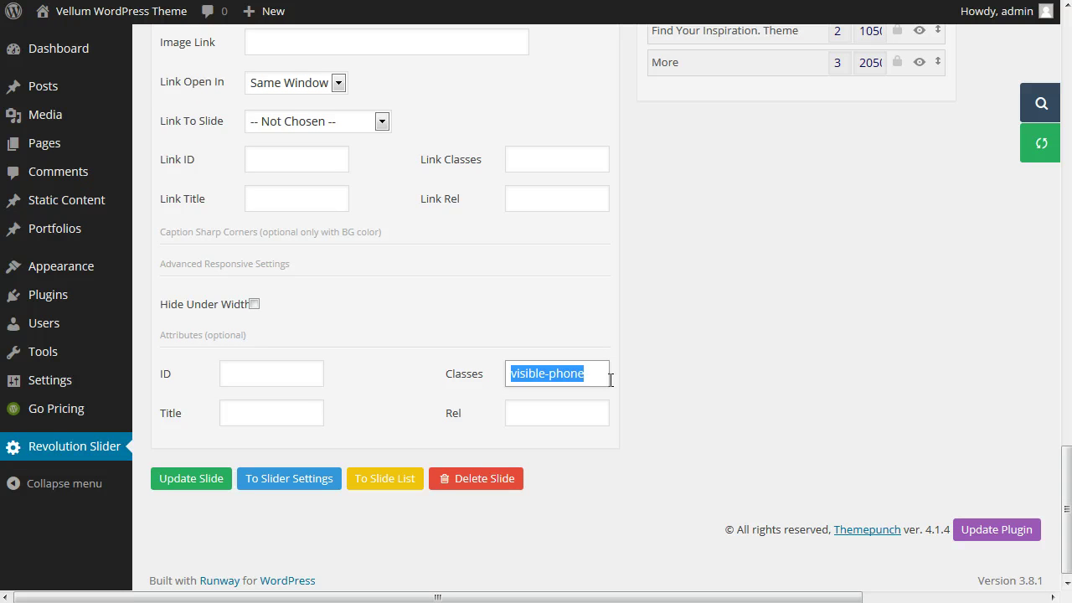
{"action": "key", "text": "alt+Tab"}
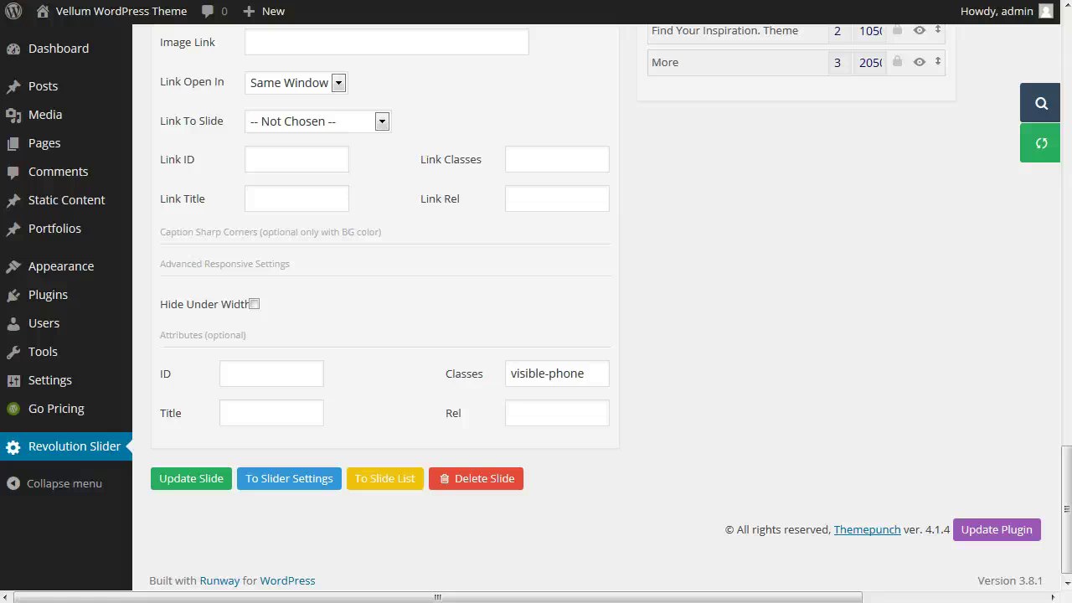
{"action": "key", "text": "F5"}
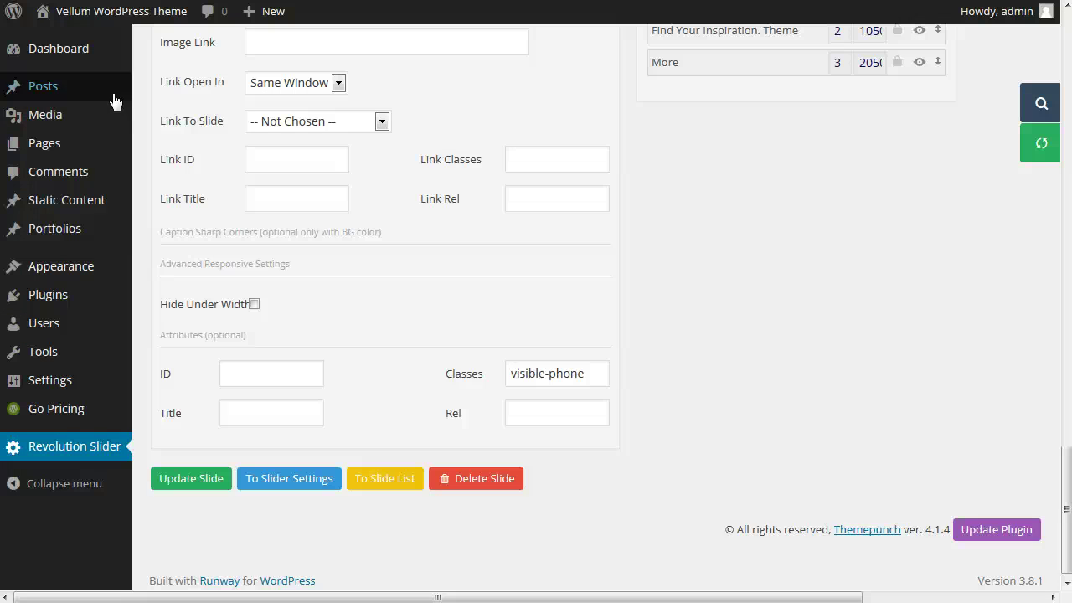
- Find the Footer – Top block in the static content list and open it to examine its content elements
{"action": "left_click", "coordinate": [99, 203]}
{"action": "scroll", "coordinate": [433, 232], "scroll_direction": "down", "scroll_amount": 3}
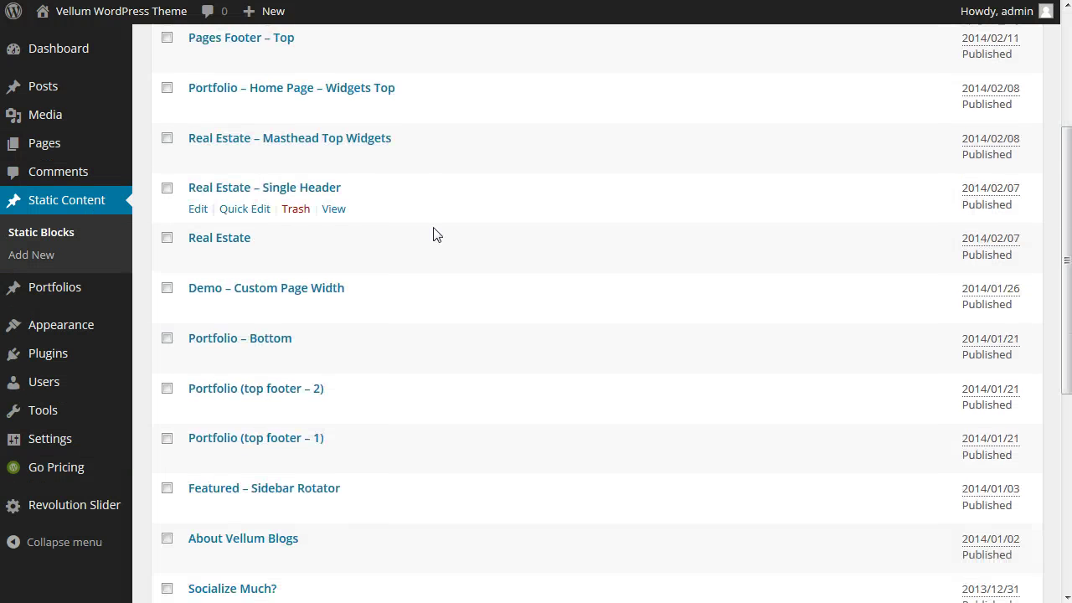
{"action": "scroll", "coordinate": [433, 231], "scroll_direction": "down", "scroll_amount": 4}
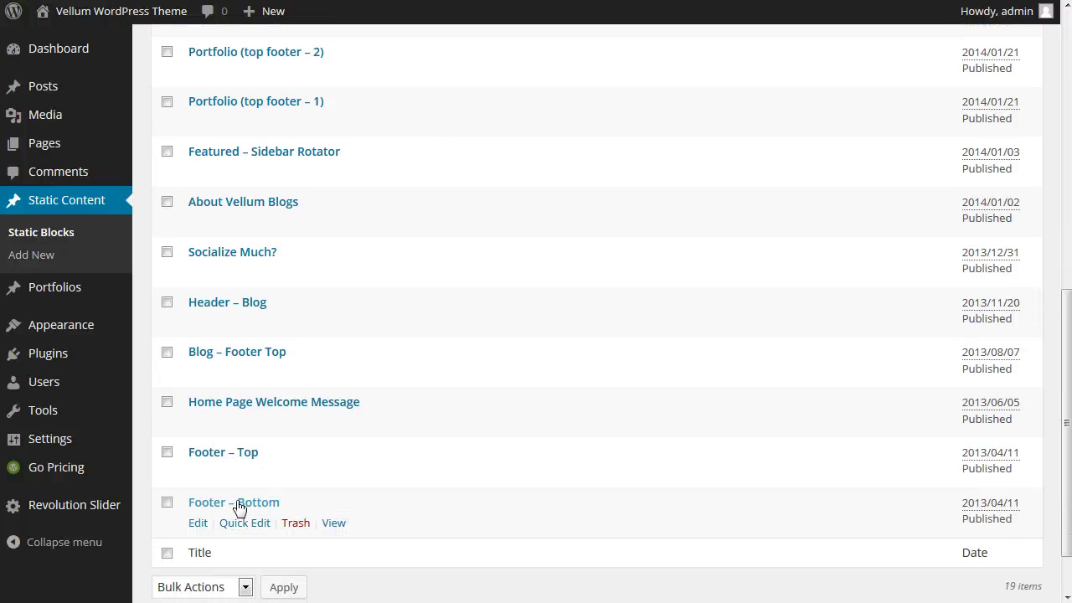
{"action": "left_click", "coordinate": [229, 455]}
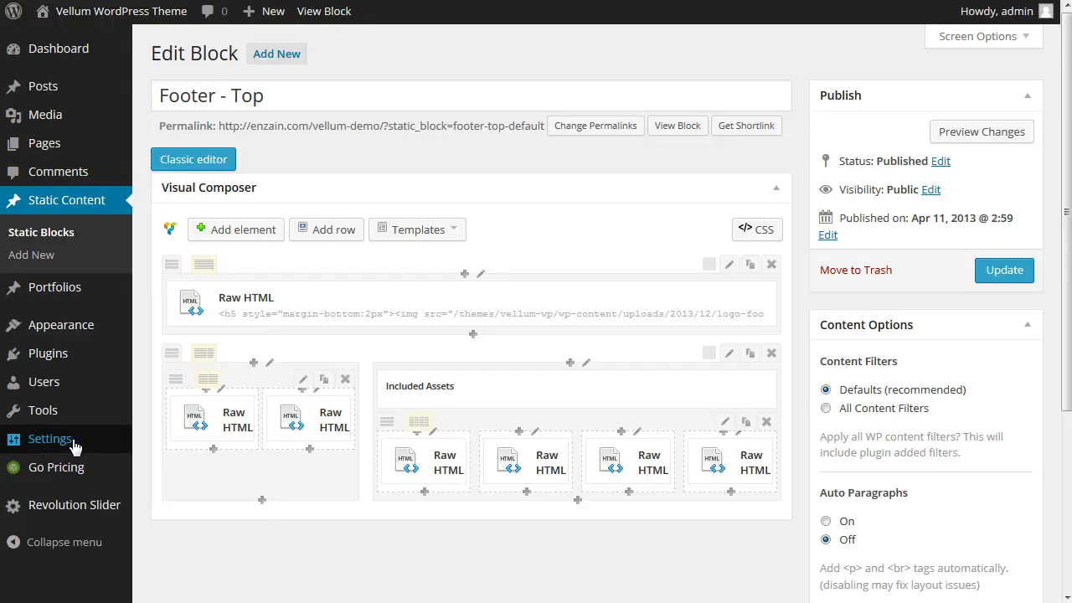
- Check the front page display choice in the Reading settings and open the Home Pages page for editing
{"action": "mouse_move", "coordinate": [75, 445]}
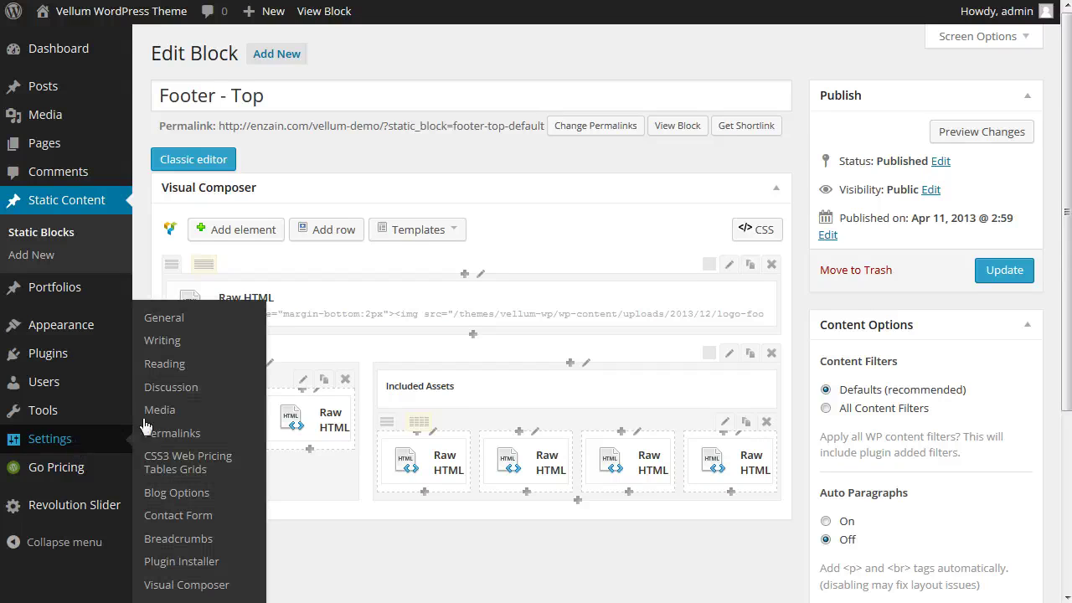
{"action": "left_click", "coordinate": [186, 371]}
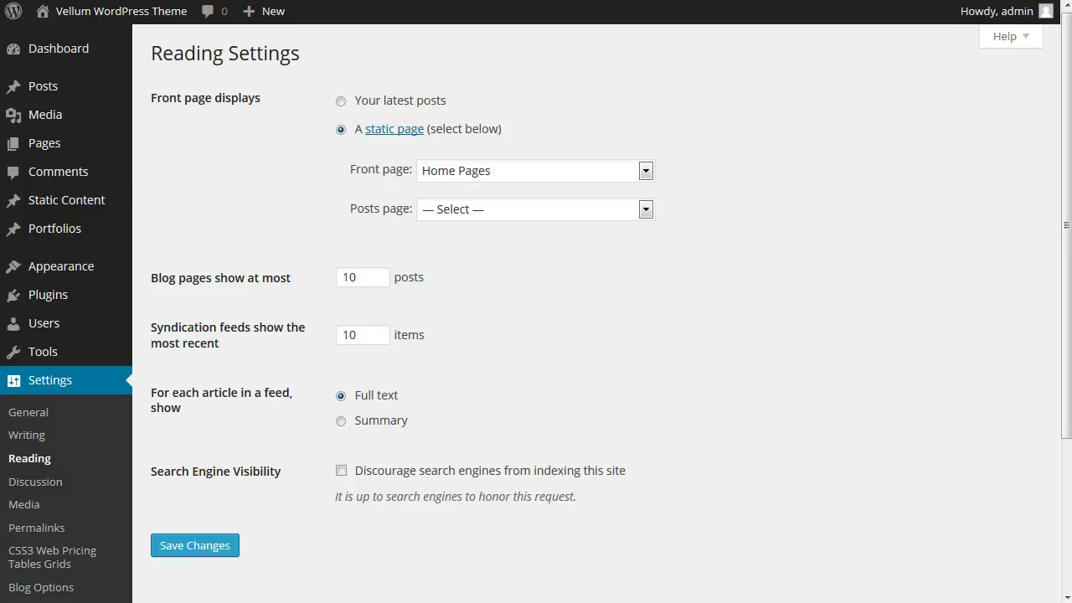
{"action": "mouse_move", "coordinate": [46, 147]}
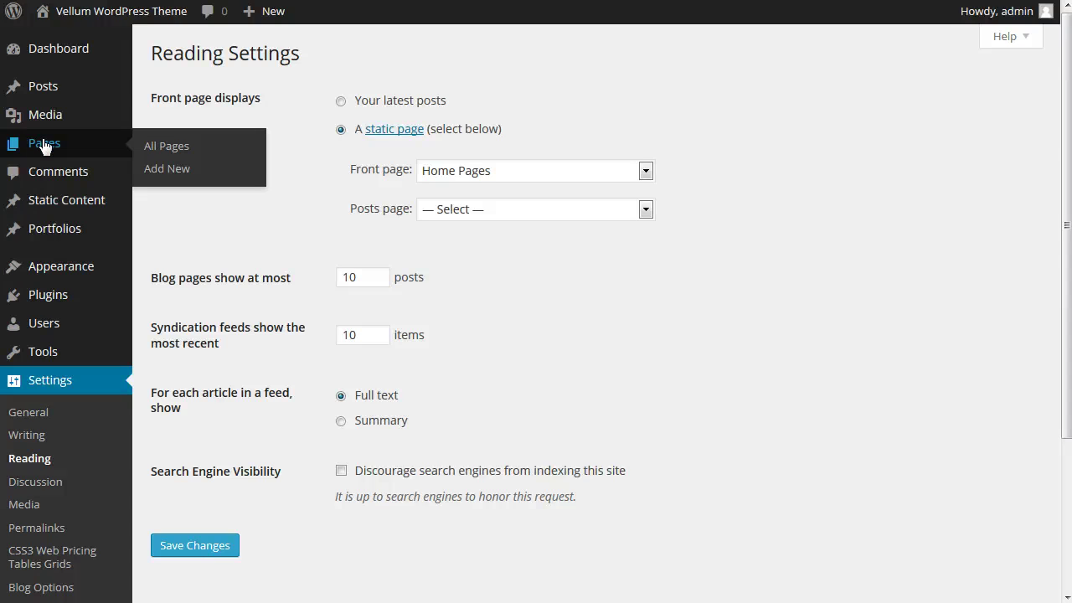
{"action": "left_click", "coordinate": [45, 147]}
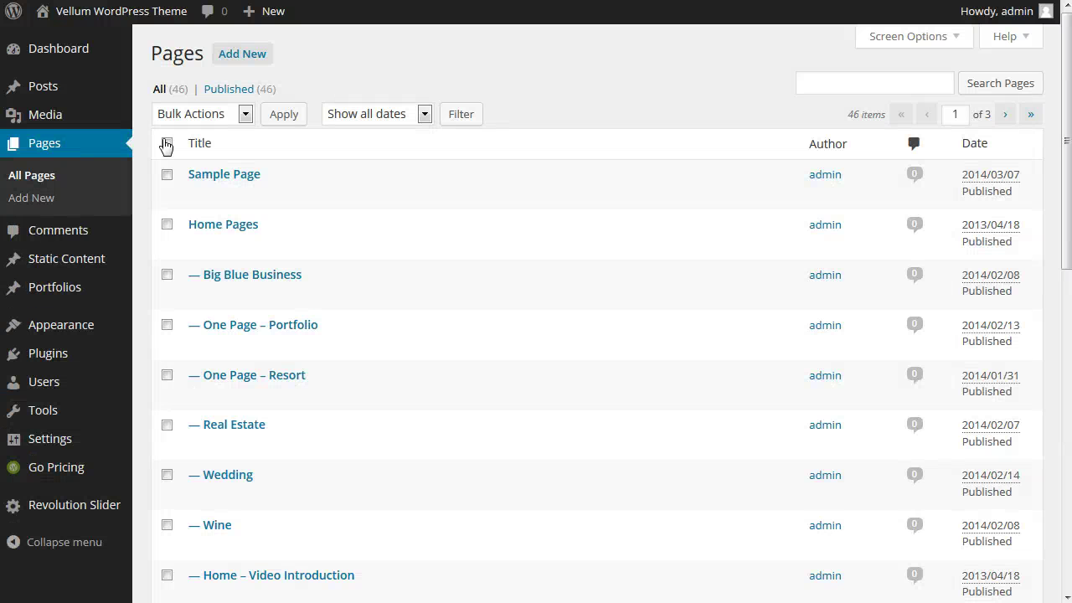
{"action": "left_click", "coordinate": [240, 231]}
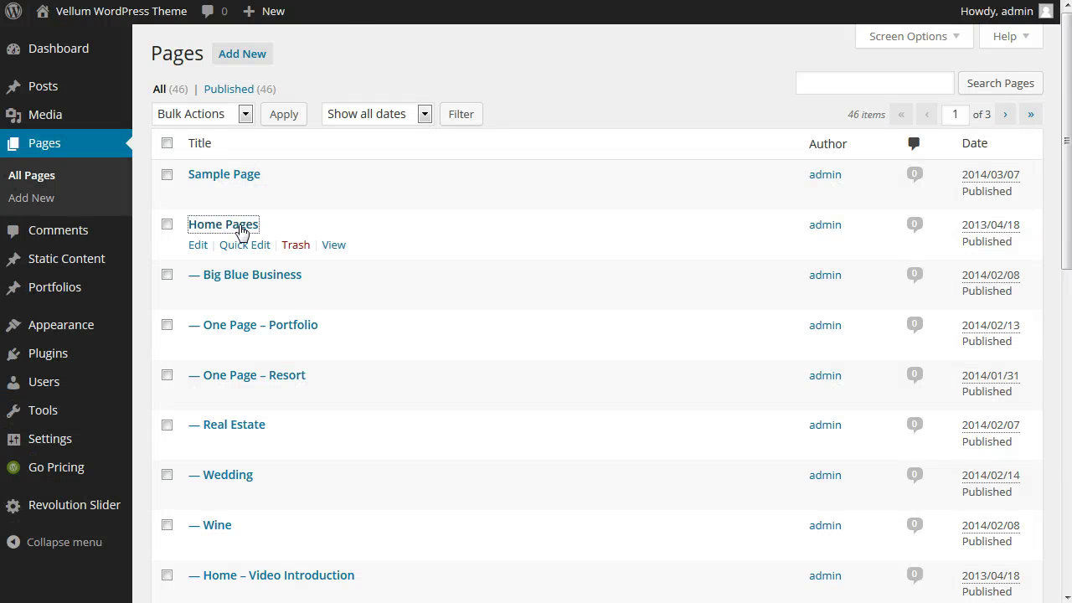